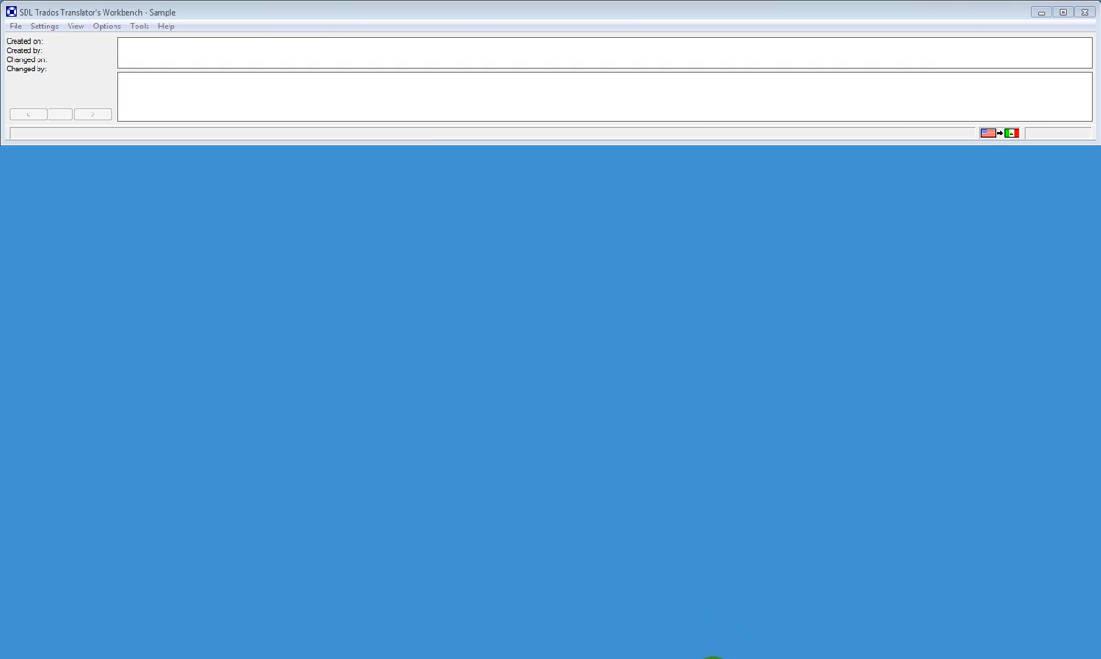
Bring up TagEditor and open the PowerPoint presentation named Sample File from the Sample Files folder
{"action": "left_click", "coordinate": [714, 658]}
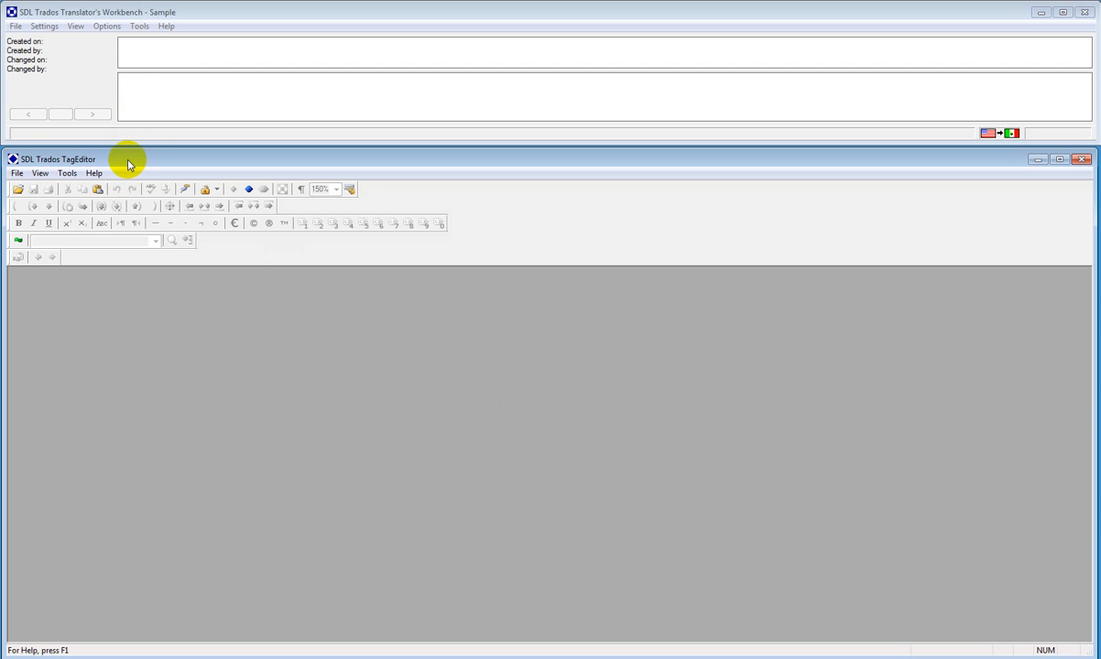
{"action": "left_click", "coordinate": [18, 190]}
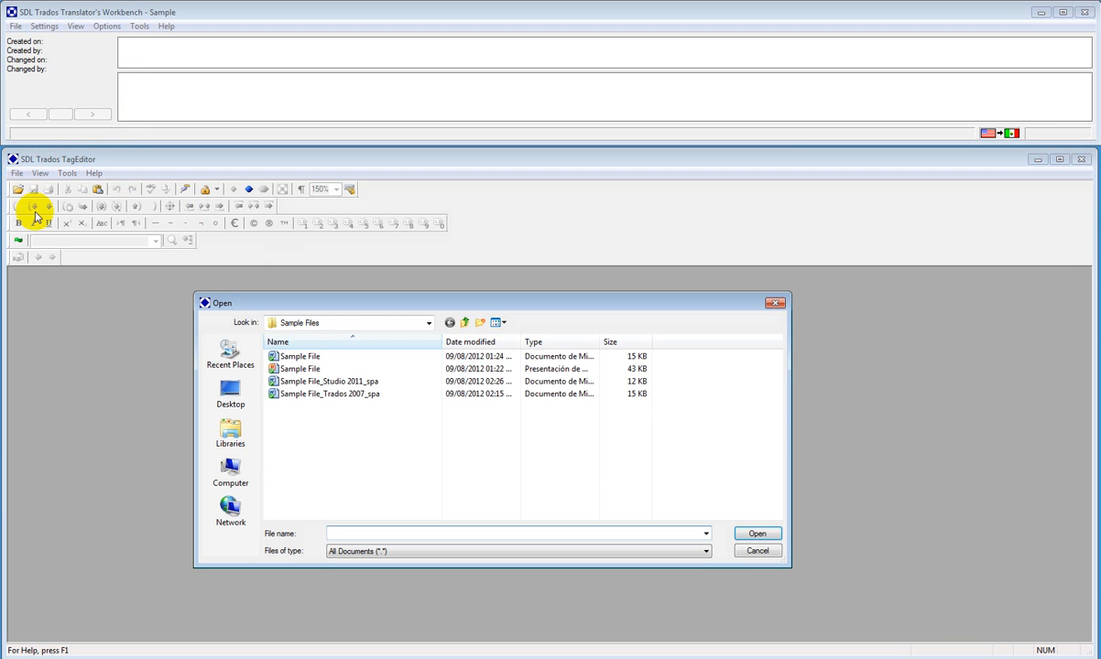
{"action": "left_click", "coordinate": [309, 370]}
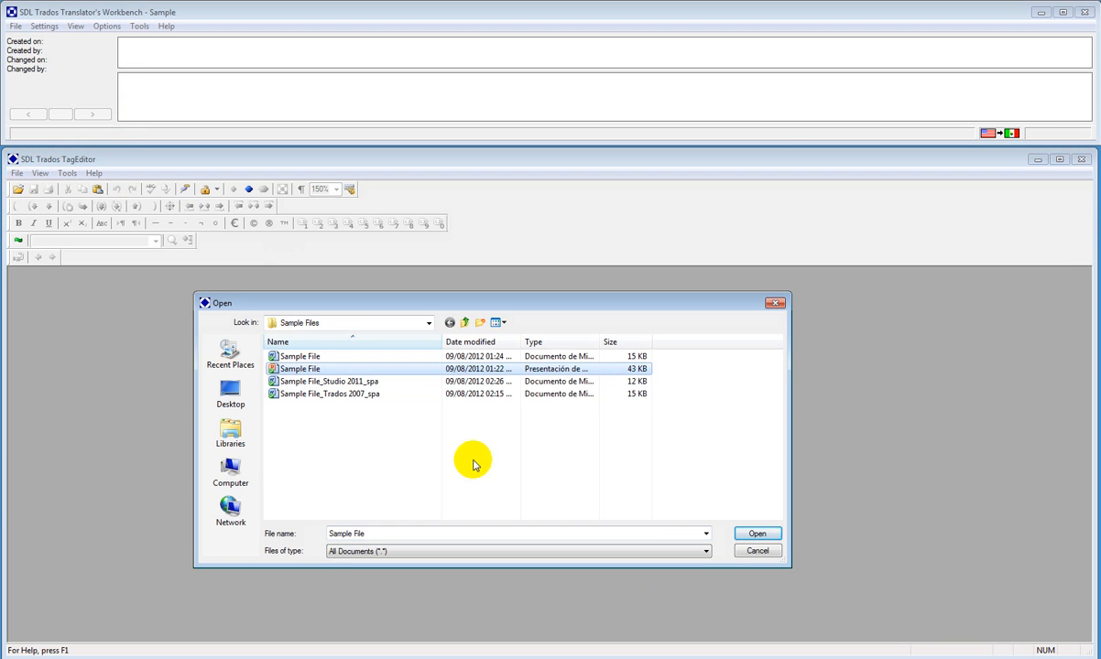
{"action": "left_click", "coordinate": [759, 535]}
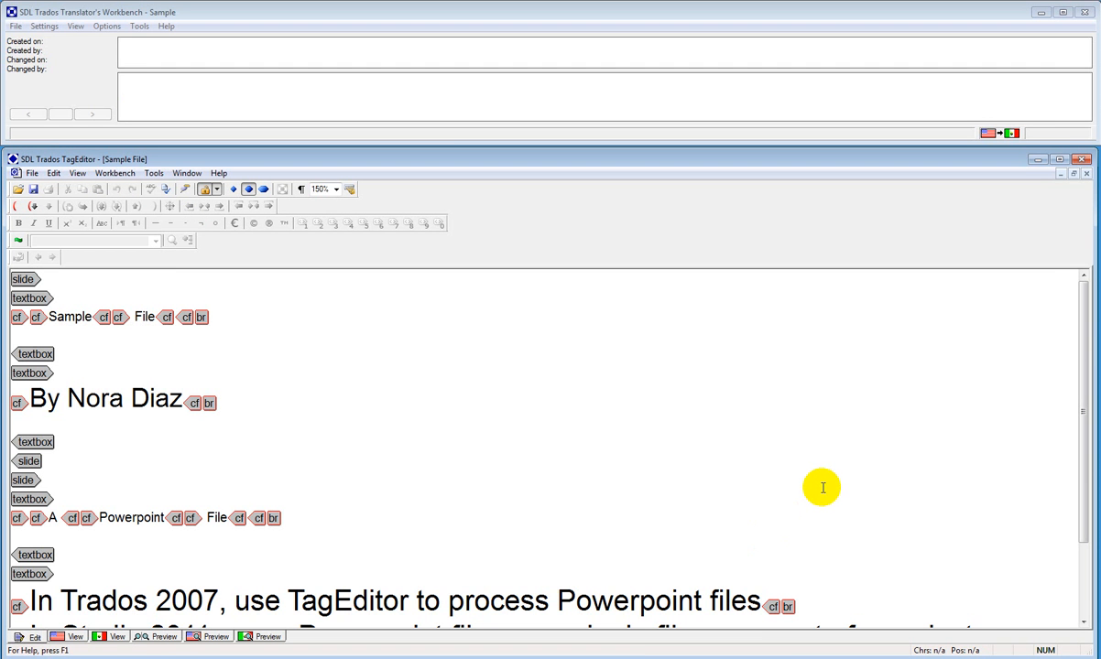
{"action": "scroll", "coordinate": [823, 487], "scroll_direction": "down", "scroll_amount": 2}
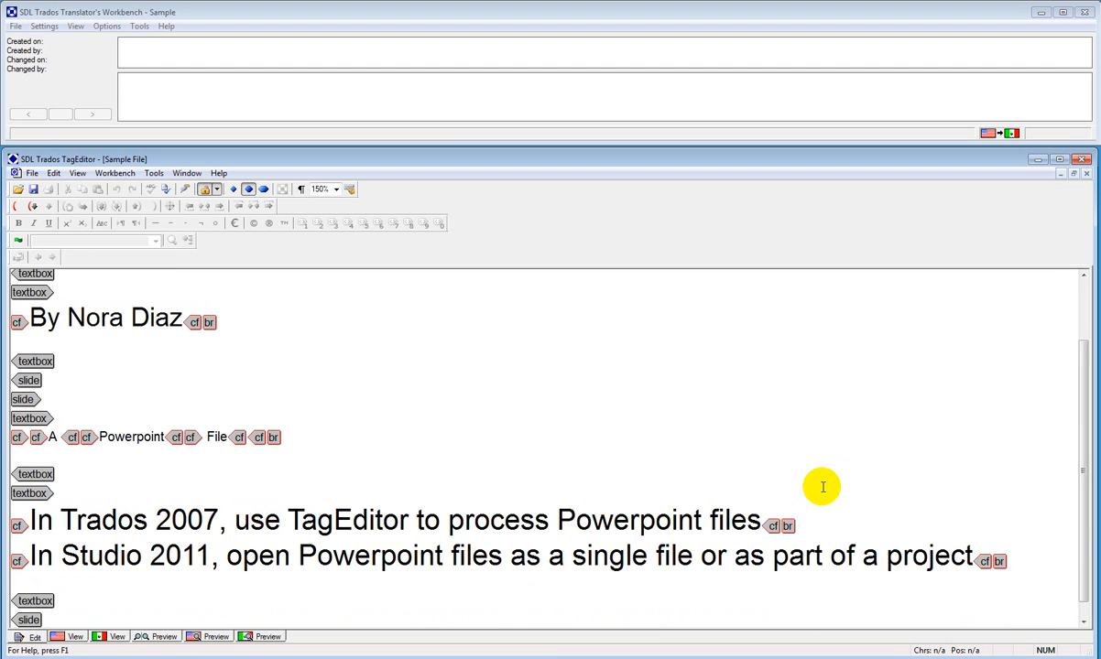
{"action": "scroll", "coordinate": [823, 487], "scroll_direction": "down", "scroll_amount": 1}
{"action": "scroll", "coordinate": [822, 487], "scroll_direction": "up", "scroll_amount": 3}
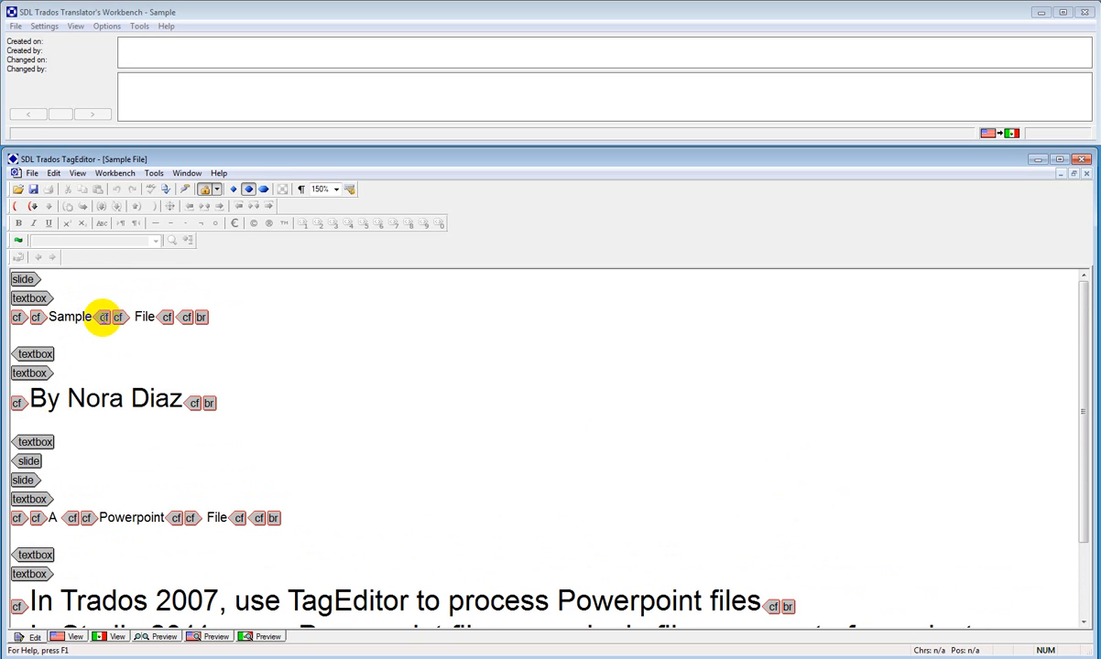
Compare the document with no tag text, tag names only and complete tag text, then return to tag names and look over the content
{"action": "left_click", "coordinate": [234, 190]}
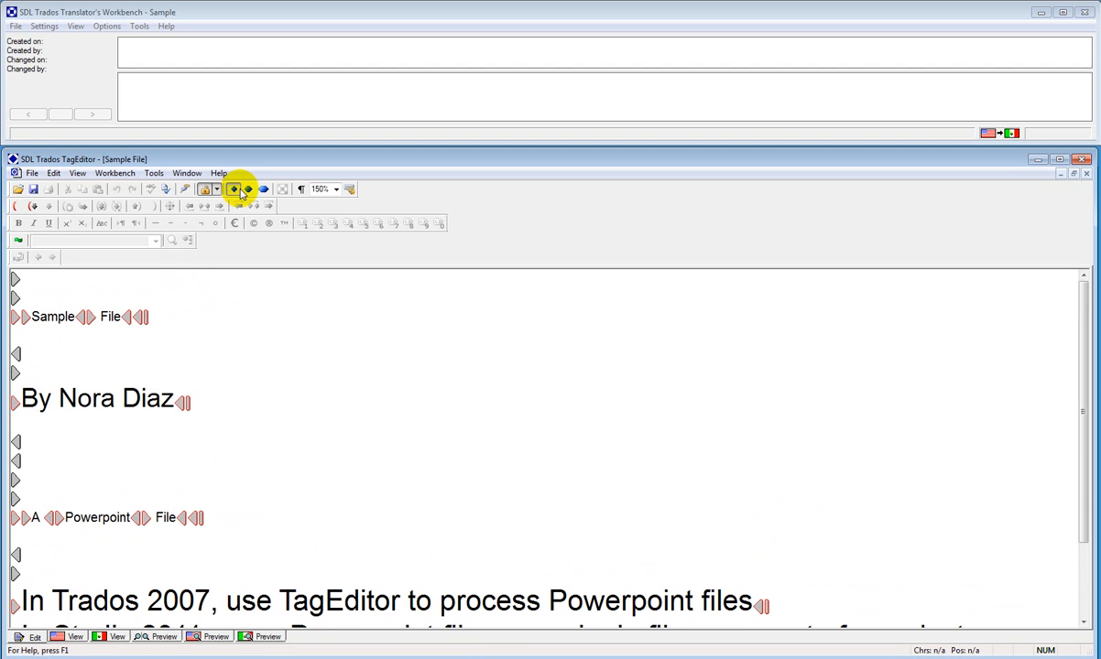
{"action": "left_click", "coordinate": [248, 190]}
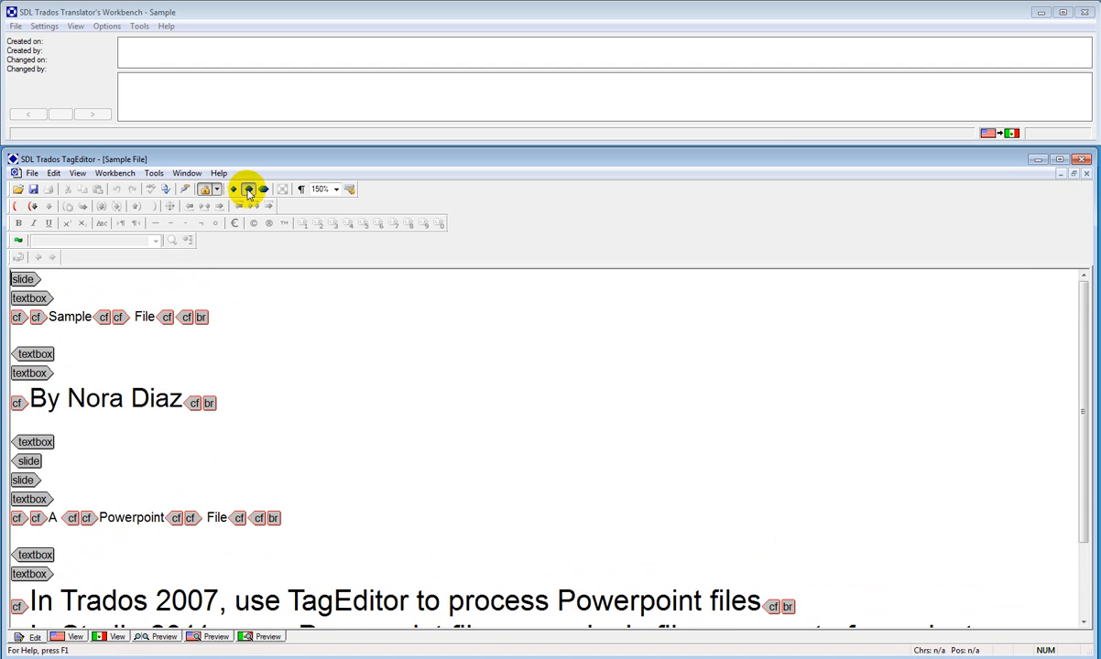
{"action": "left_click", "coordinate": [263, 190]}
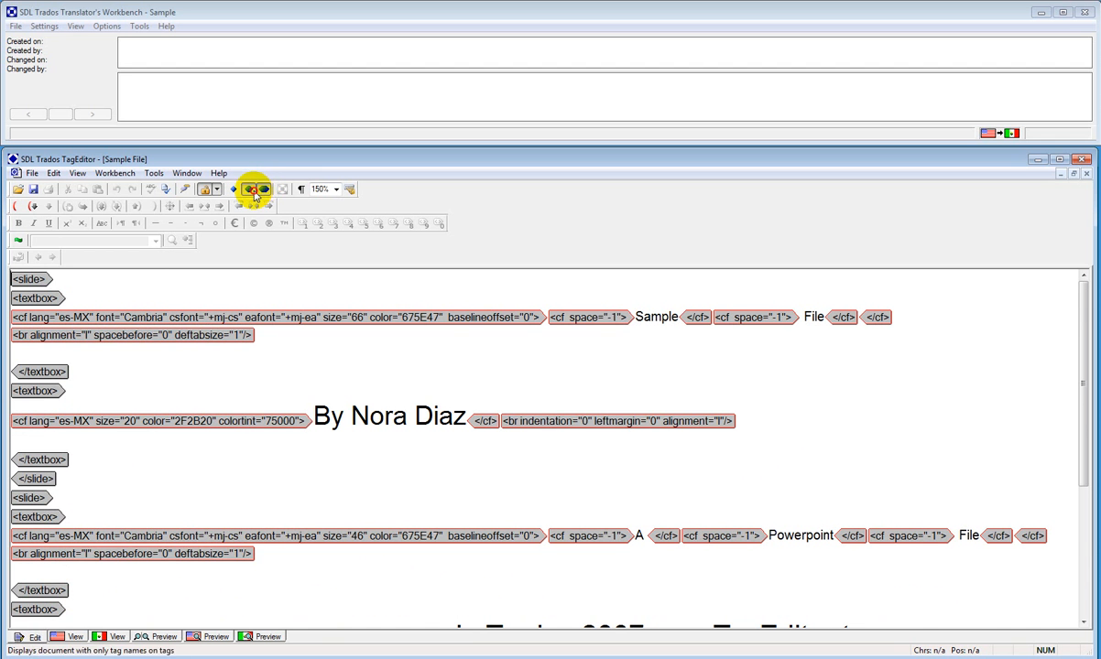
{"action": "left_click", "coordinate": [248, 189]}
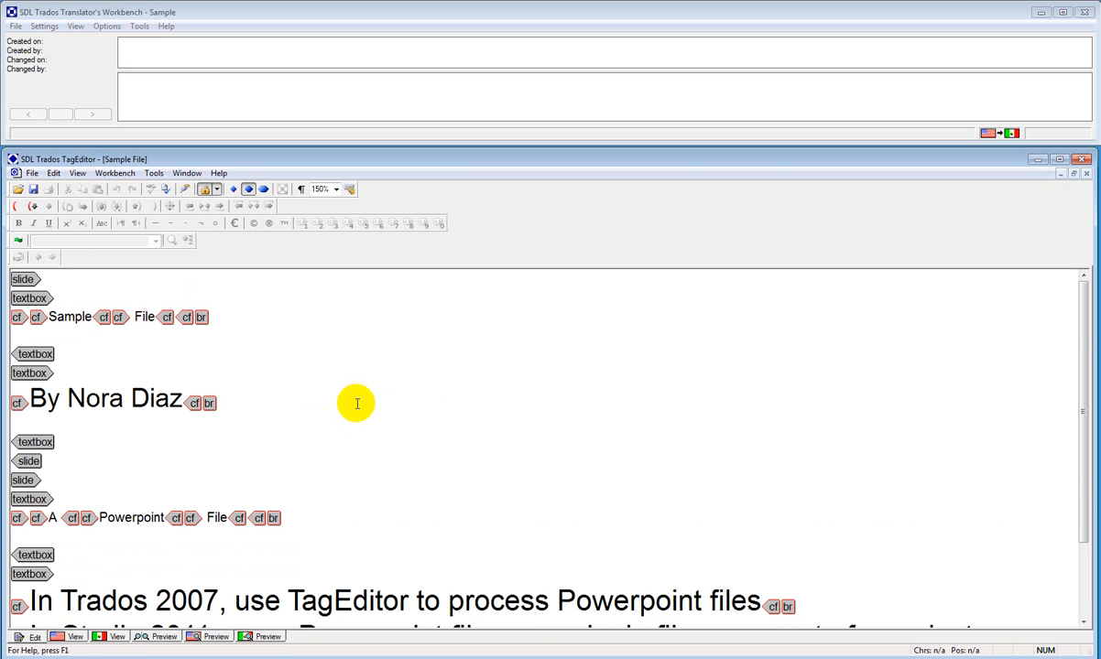
{"action": "scroll", "coordinate": [357, 404], "scroll_direction": "down", "scroll_amount": 1}
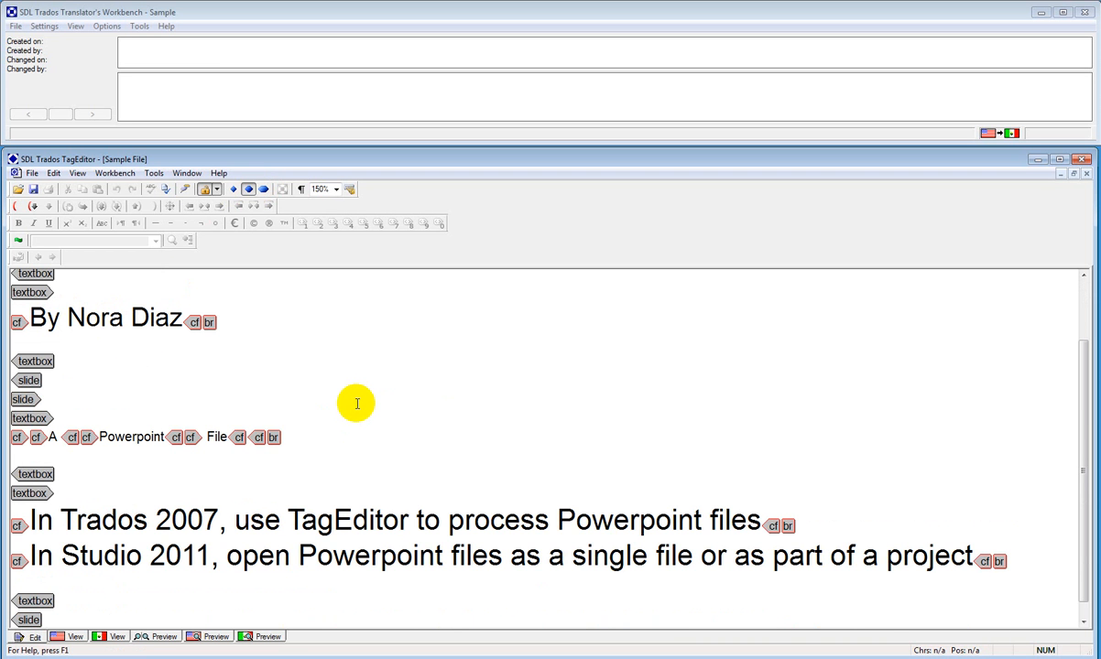
{"action": "scroll", "coordinate": [356, 404], "scroll_direction": "down", "scroll_amount": 1}
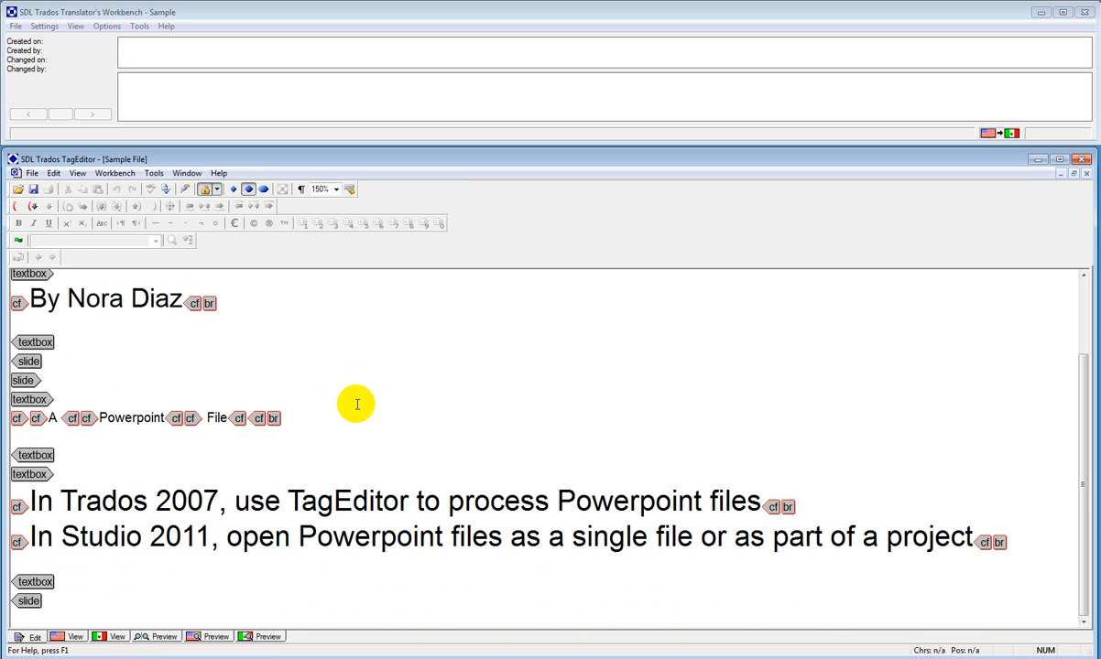
{"action": "scroll", "coordinate": [356, 404], "scroll_direction": "up", "scroll_amount": 1}
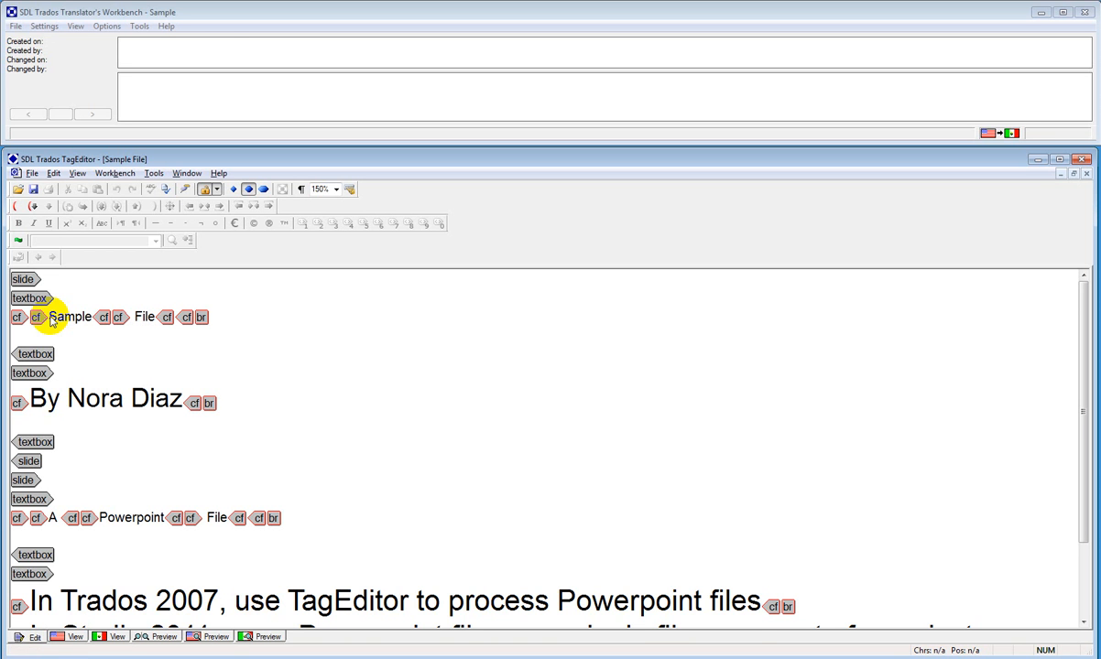
Open the first segment, "Sample File", for translation and replace the suggested fuzzy match with the source text including its tags
{"action": "key", "text": "alt+Home"}
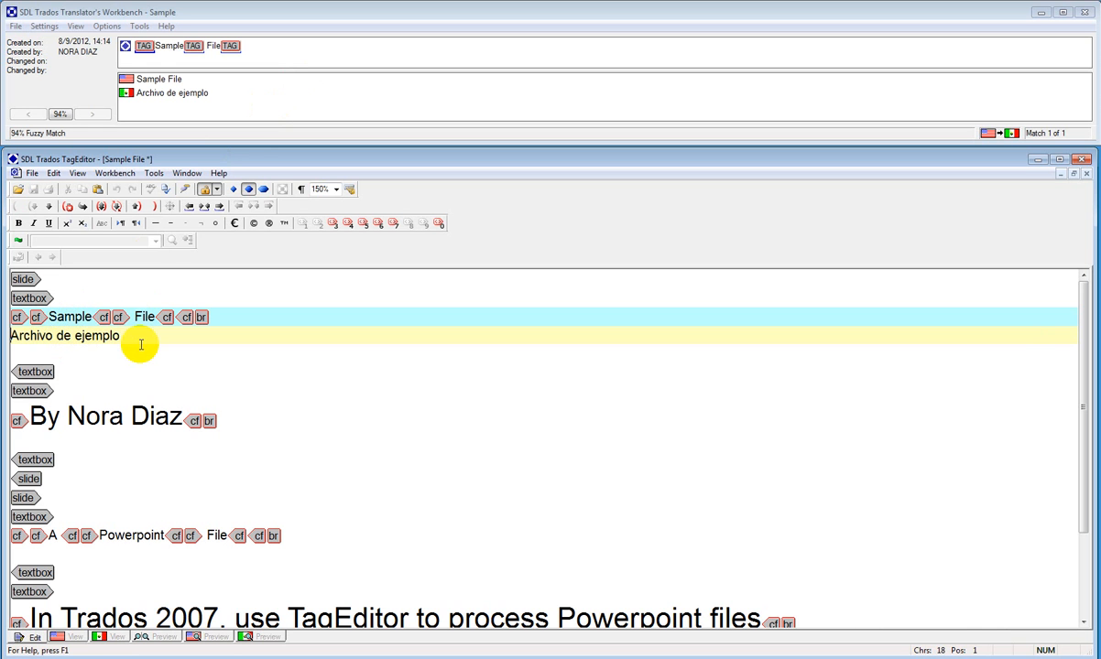
{"action": "left_click", "coordinate": [126, 336]}
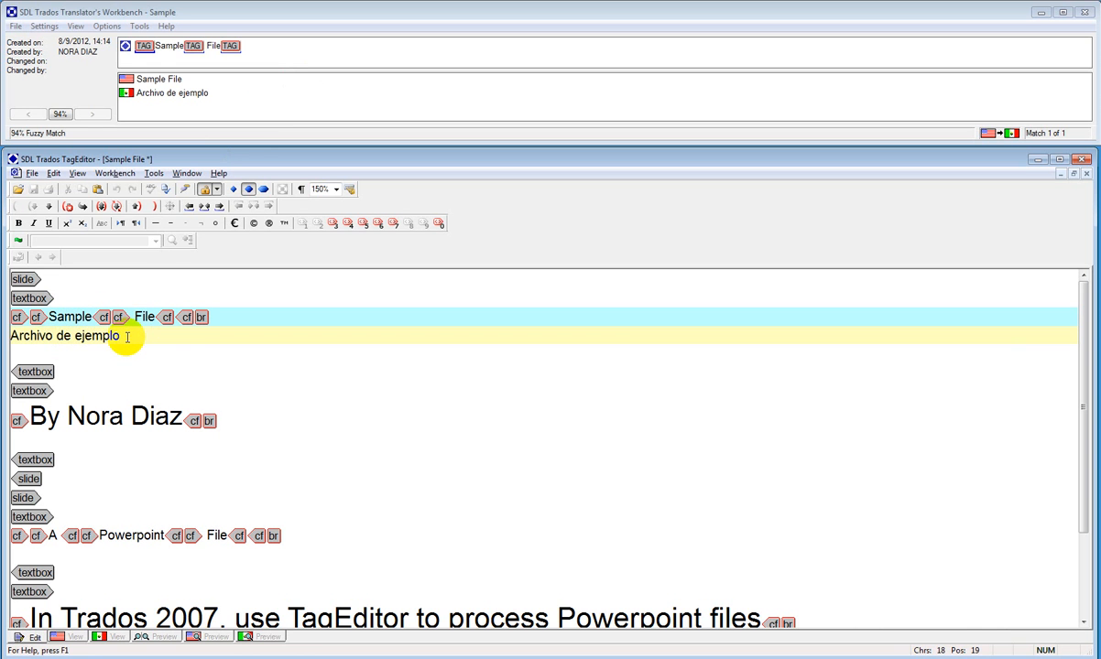
{"action": "key", "text": "ctrl+Insert"}
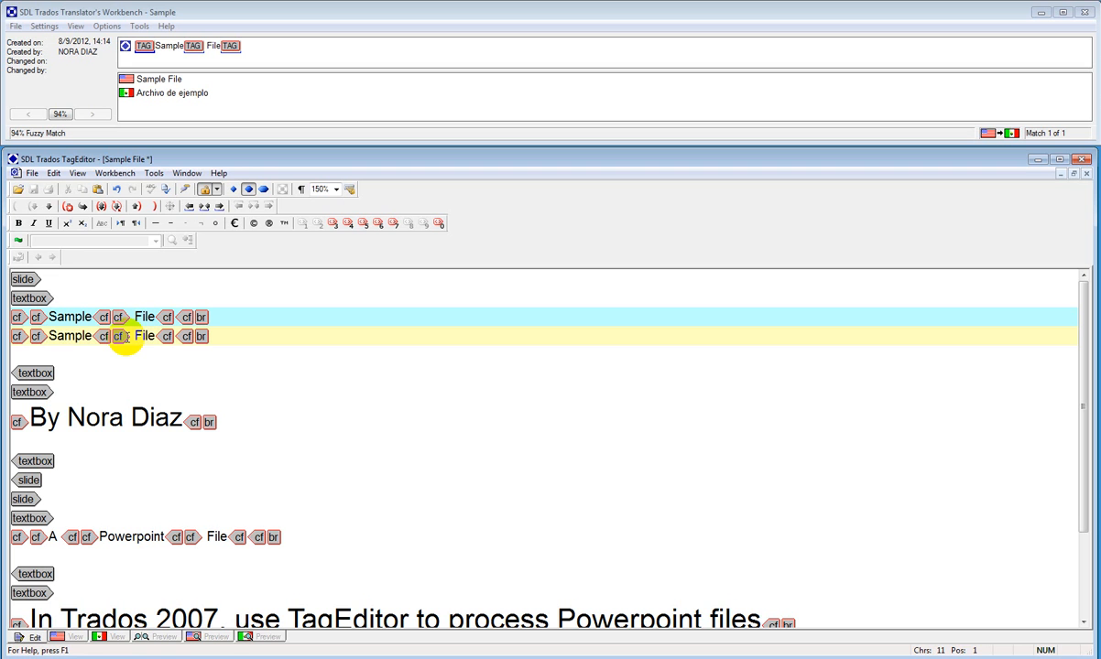
Replace "Sample" with "Archivo de" in the first target segment, keeping the surrounding tags
{"action": "key", "text": "Right"}
{"action": "key", "text": "Right"}
{"action": "key", "text": "shift+Right"}
{"action": "key", "text": "shift+Right"}
{"action": "key", "text": "shift+Right"}
{"action": "key", "text": "shift+Right"}
{"action": "key", "text": "shift+Right"}
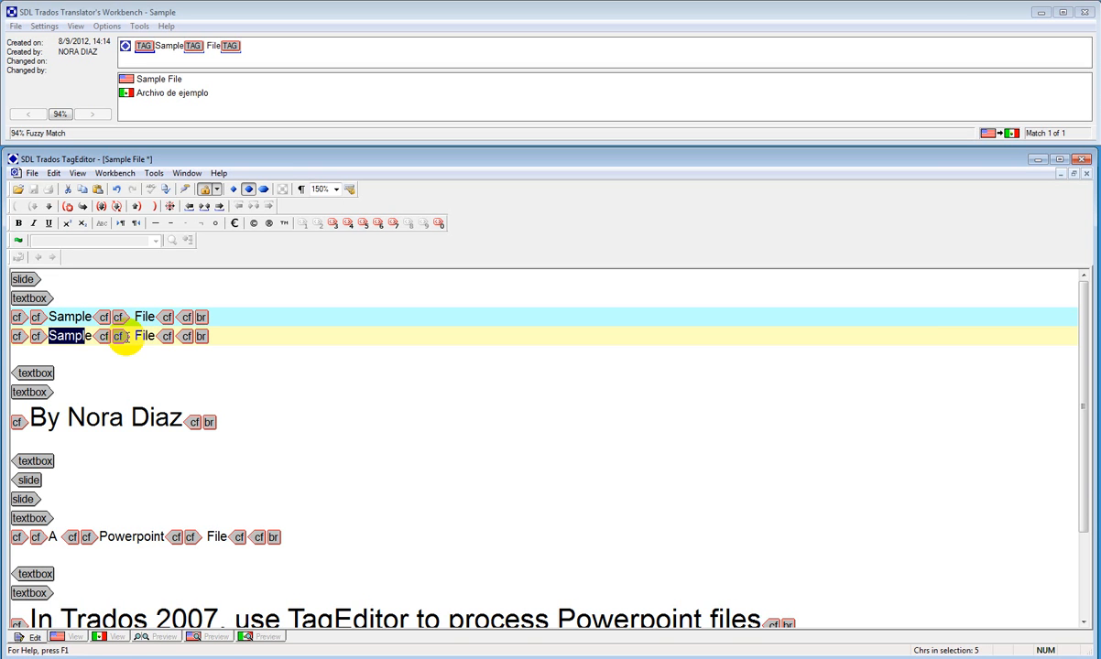
{"action": "type", "text": "Archivo d"}
{"action": "key", "text": "Right"}
{"action": "key", "text": "Right"}
{"action": "key", "text": "Right"}
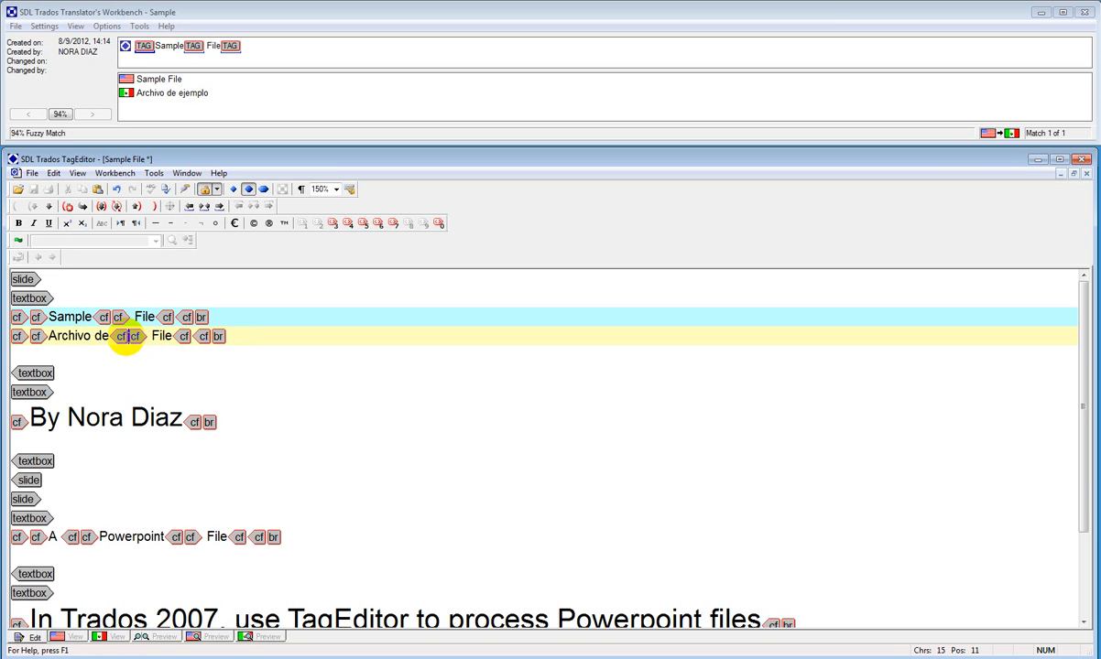
Replace "File" with "ejemplo" in the target, and commit both this segment and the exact match for the author line
{"action": "key", "text": "shift+Right"}
{"action": "key", "text": "shift+Right"}
{"action": "key", "text": "shift+Right"}
{"action": "key", "text": "shift+Right"}
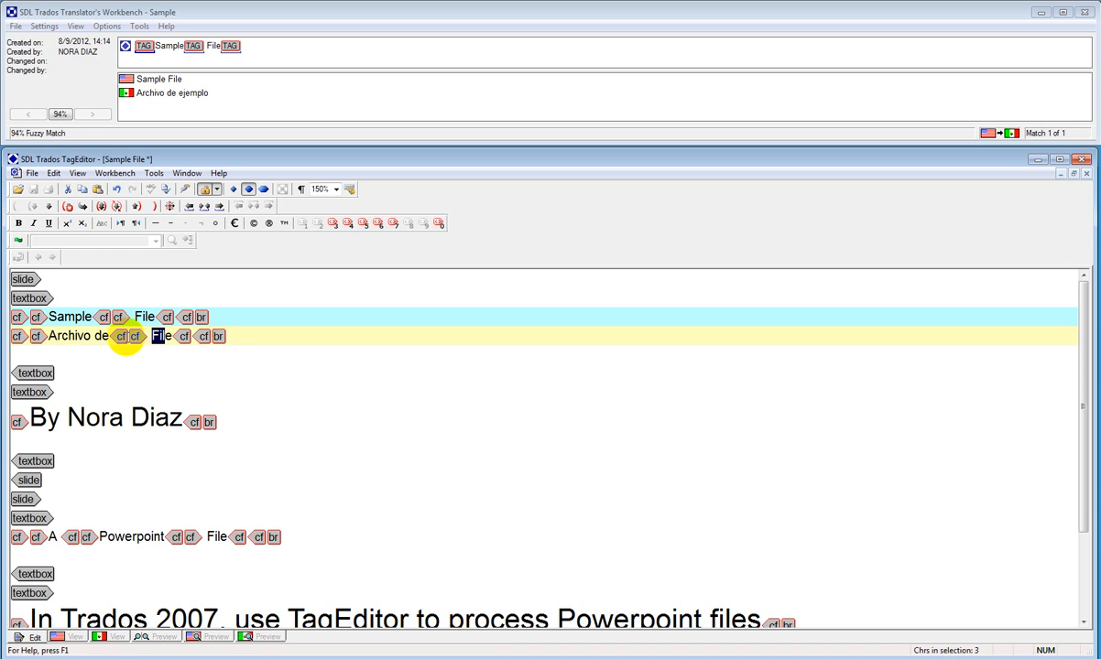
{"action": "type", "text": "ejemplo"}
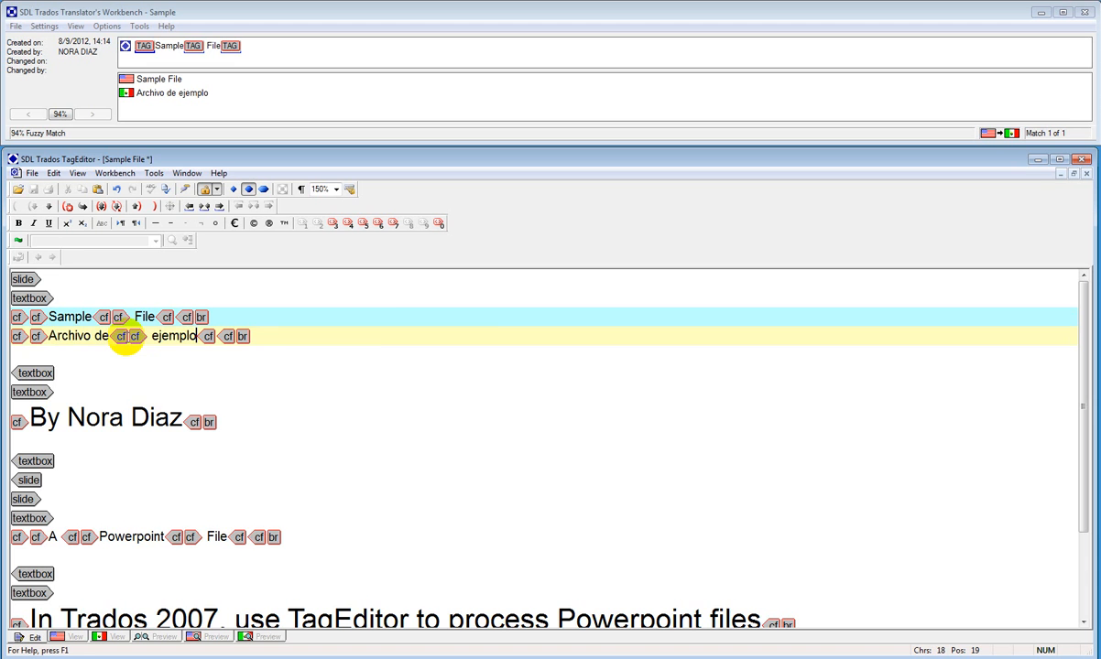
{"action": "key", "text": "alt+KP_Add"}
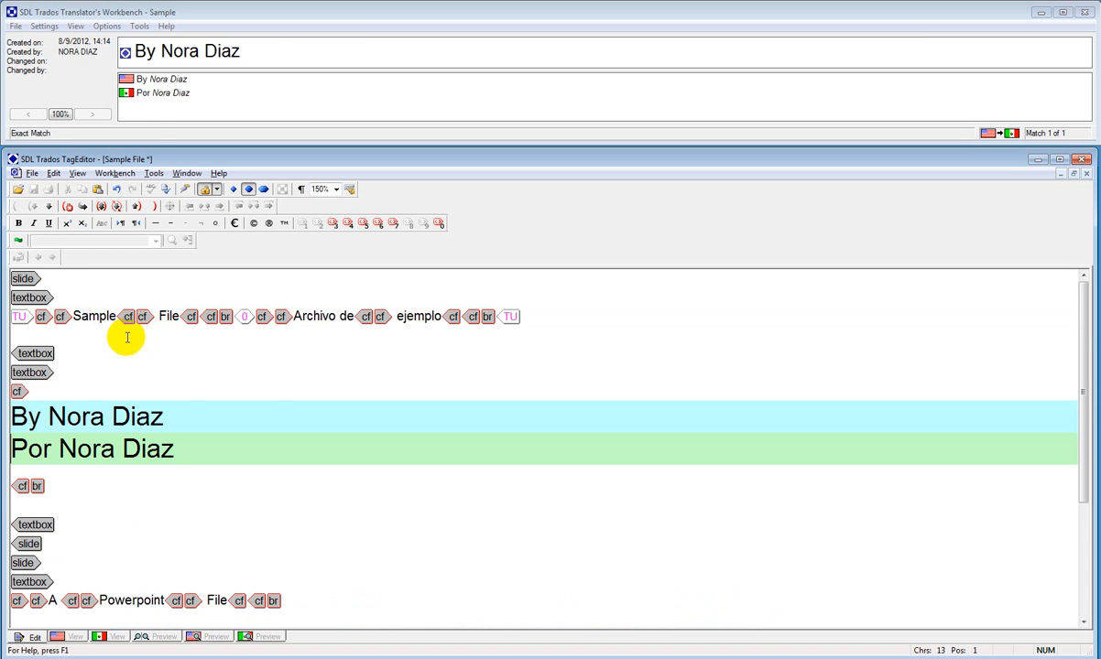
{"action": "key", "text": "alt+KP_Add"}
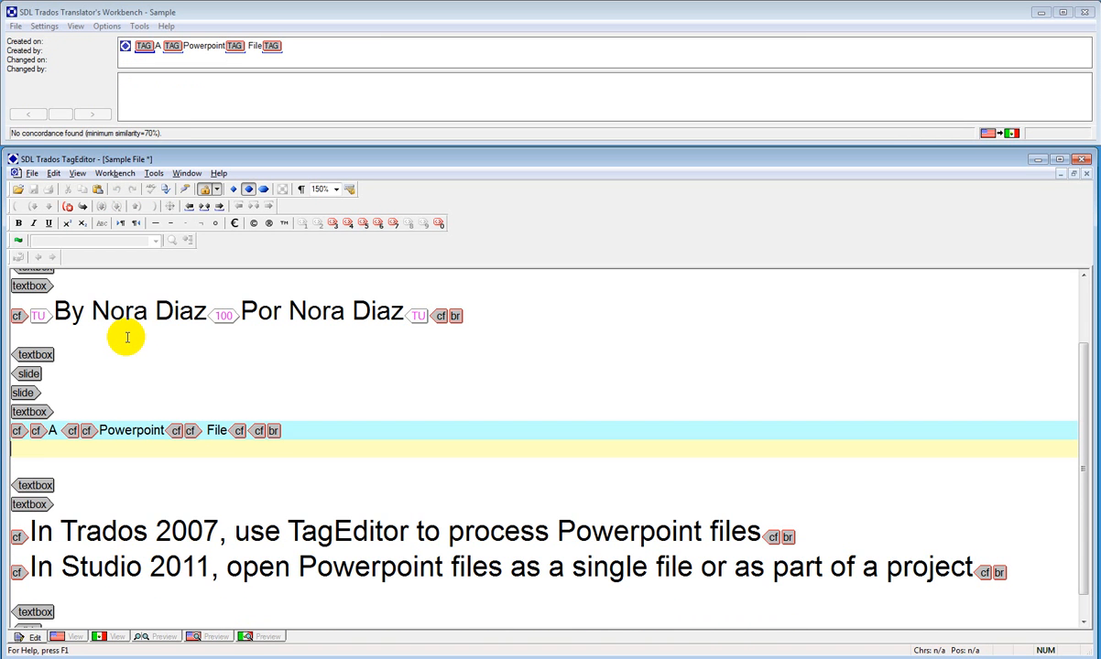
Copy the source of the "A Powerpoint File" segment with its tags into the target and replace "A" with "Un"
{"action": "key", "text": "alt+Insert"}
{"action": "key", "text": "Right"}
{"action": "key", "text": "Right"}
{"action": "key", "text": "shift+Right"}
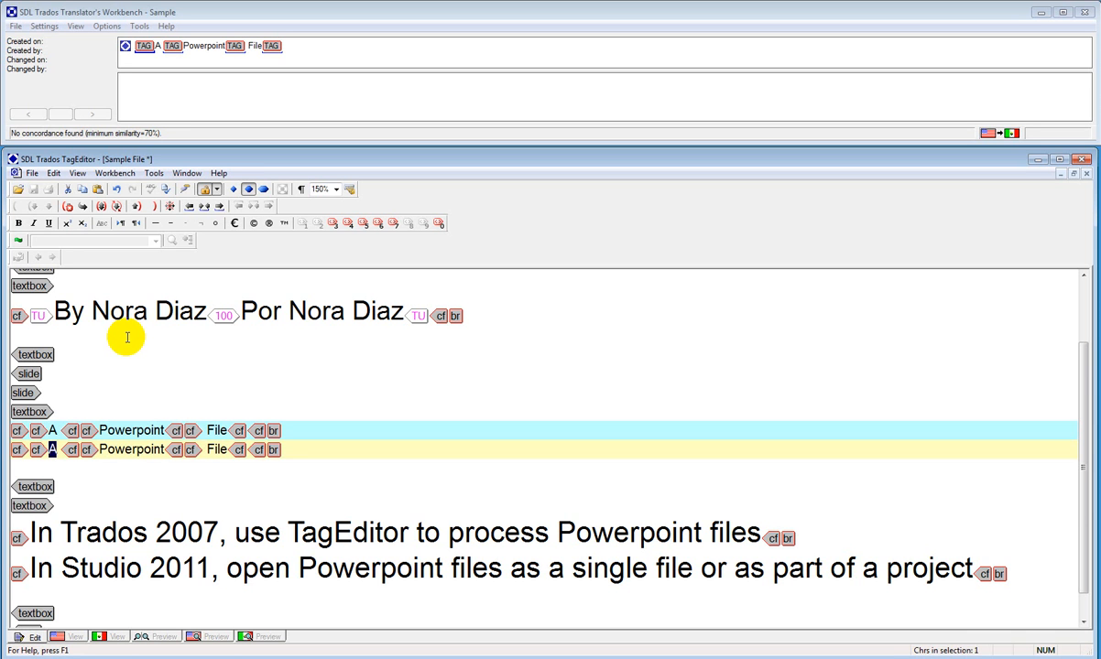
{"action": "type", "text": "Yn"}
{"action": "key", "text": "BackSpace"}
{"action": "key", "text": "BackSpace"}
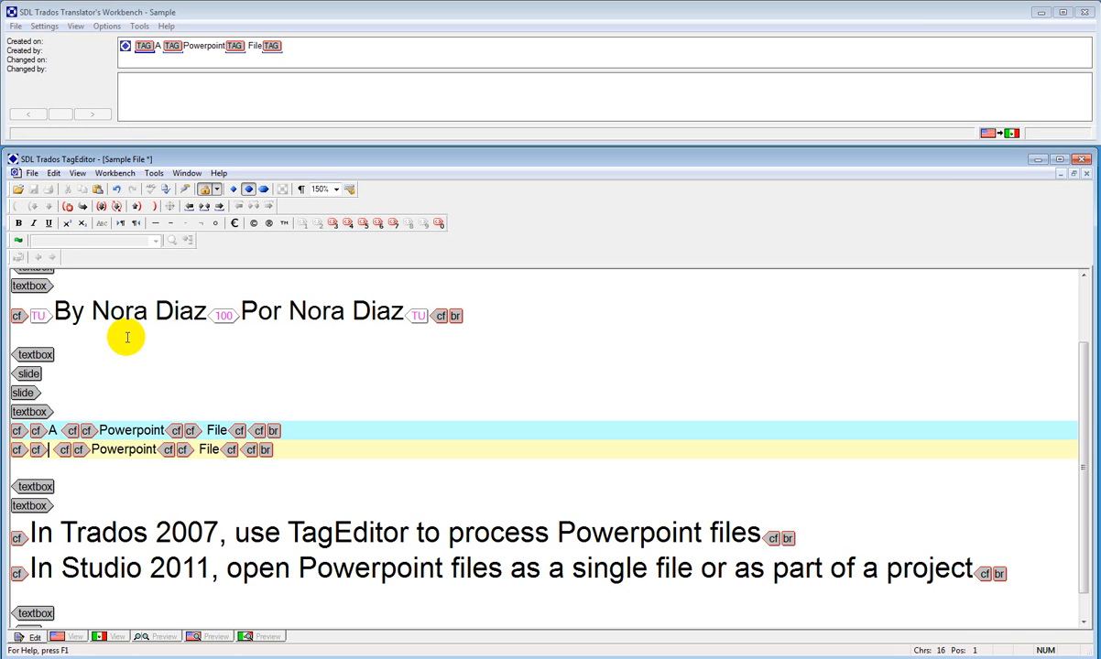
{"action": "type", "text": "Un"}
Insert "archivo de" after the second pair of formatting tags, in front of "Powerpoint"
{"action": "key", "text": "Right"}
{"action": "key", "text": "Right"}
{"action": "key", "text": "Right"}
{"action": "type", "text": "ar"}
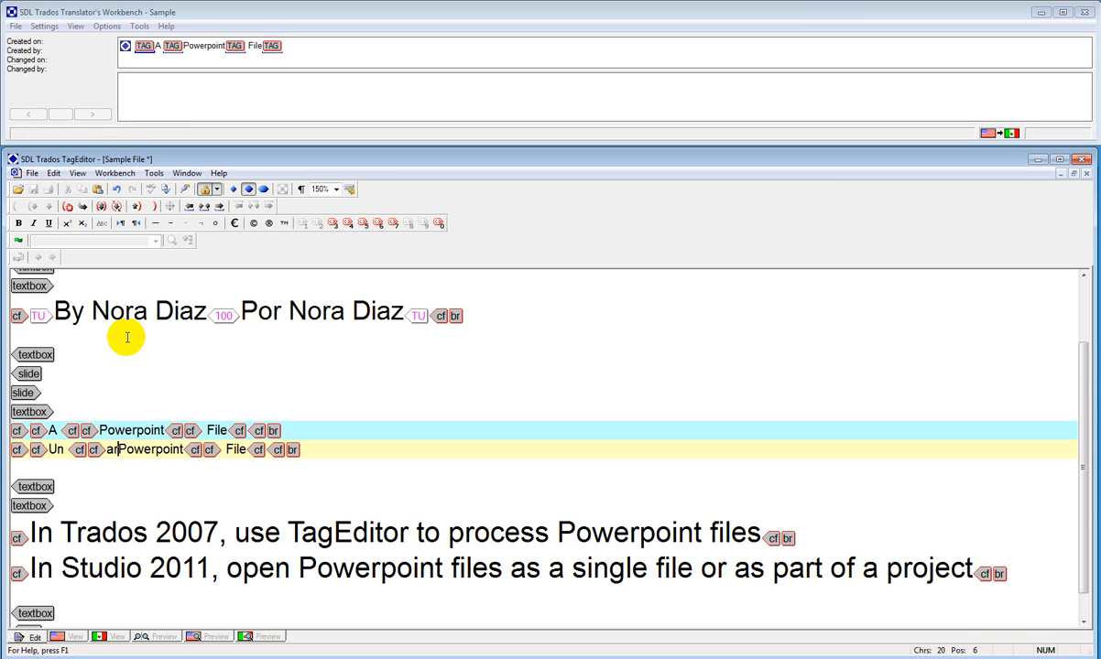
{"action": "type", "text": "chivo de"}
Cut "Powerpoint" from the target segment and remove the extra space left after "archivo de"
{"action": "key", "text": "shift+Right"}
{"action": "key", "text": "shift+Right"}
{"action": "key", "text": "shift+Right"}
{"action": "key", "text": "shift+Right"}
{"action": "key", "text": "shift+Right"}
{"action": "key", "text": "shift+Right"}
{"action": "key", "text": "shift+Right"}
{"action": "key", "text": "shift+Right"}
{"action": "key", "text": "shift+Right"}
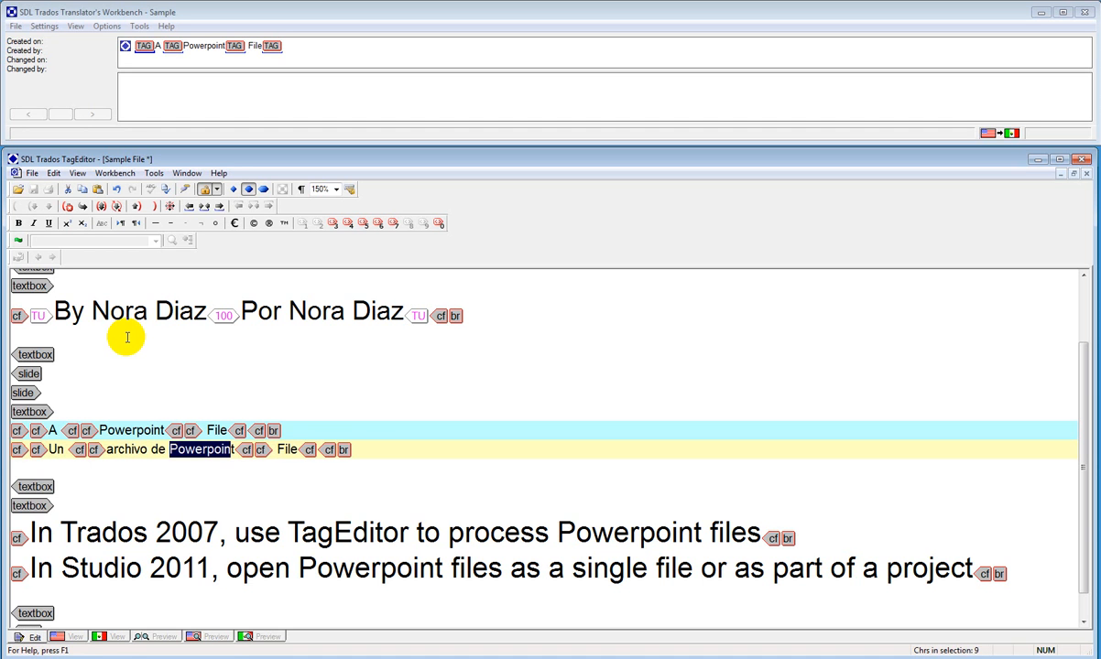
{"action": "key", "text": "shift+Right"}
{"action": "key", "text": "Delete"}
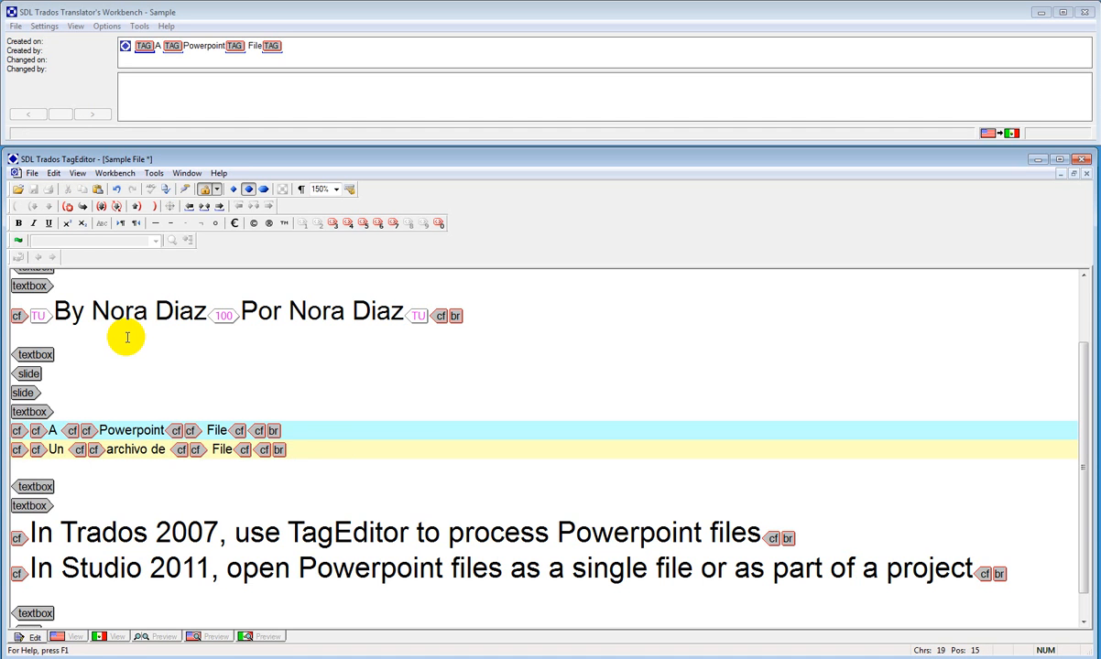
{"action": "key", "text": "BackSpace"}
Replace "File" in the target with the cut word "Powerpoint", commit the segment and open the following one
{"action": "key", "text": "Right"}
{"action": "key", "text": "Right"}
{"action": "key", "text": "Right"}
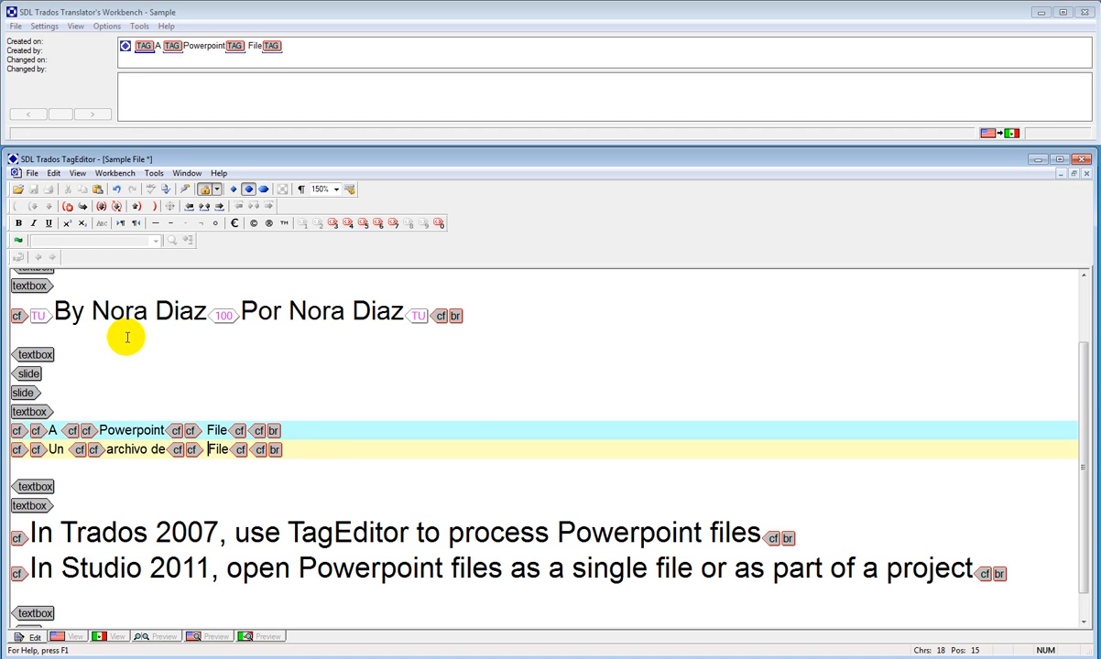
{"action": "key", "text": "shift+Right"}
{"action": "key", "text": "shift+Right"}
{"action": "key", "text": "shift+Right"}
{"action": "key", "text": "shift+Right"}
{"action": "key", "text": "ctrl+v"}
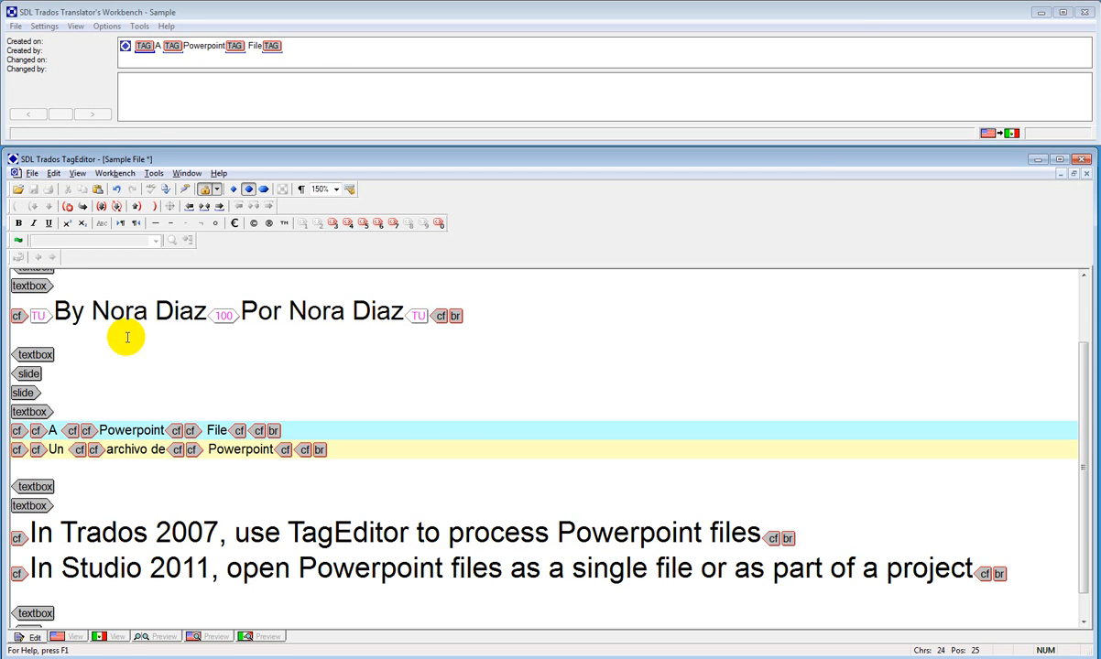
{"action": "key", "text": "alt+KP_Add"}
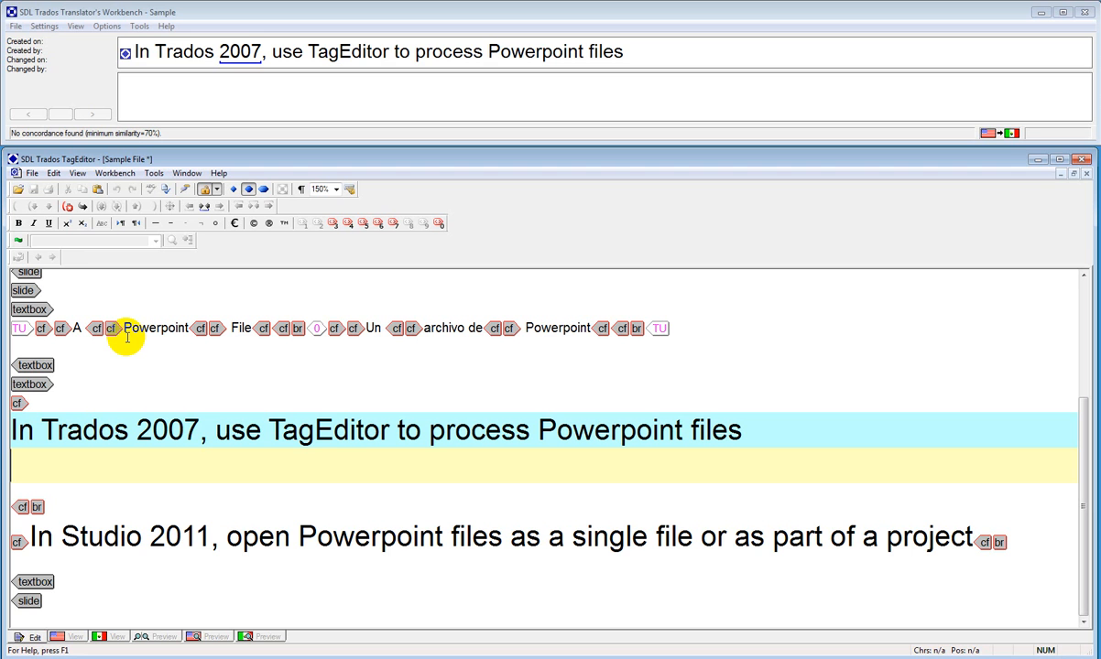
Translate the segment as "En Trados 2007, usa TagEditor para procesar archivos de Powerpoint.", commit it and open the following segment
{"action": "type", "text": "En Trados "}
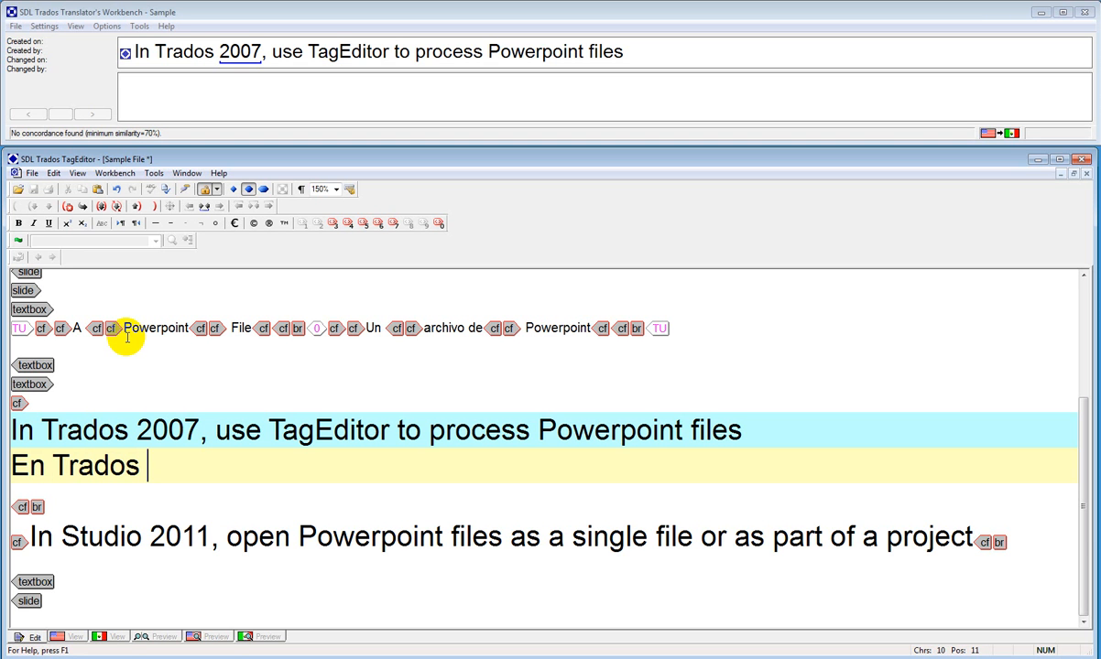
{"action": "type", "text": "2007,"}
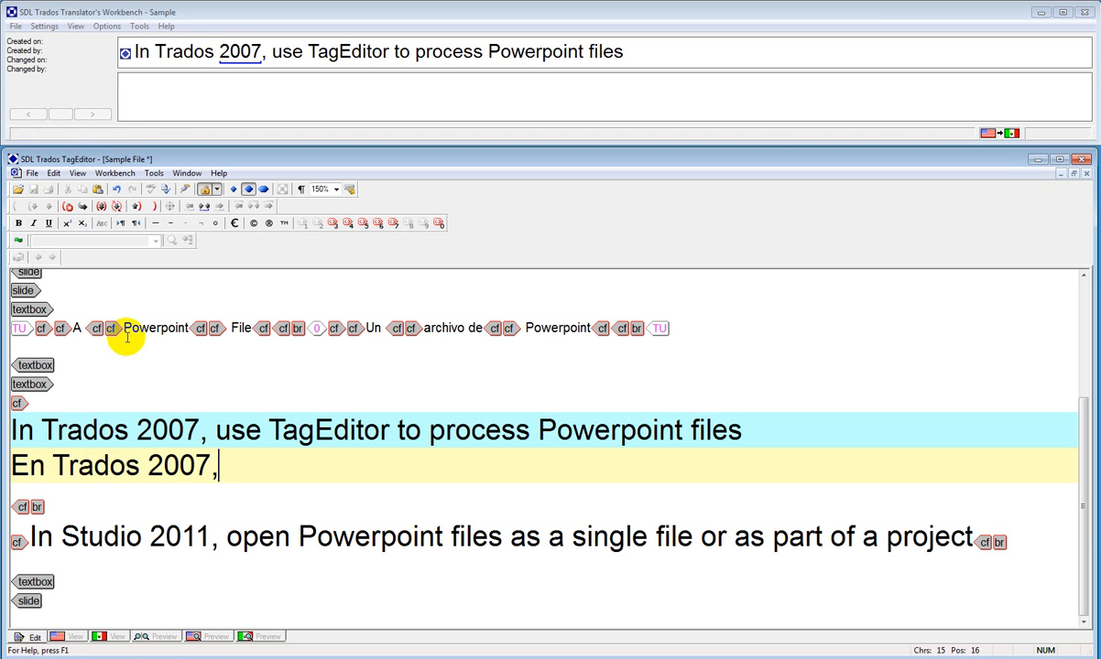
{"action": "type", "text": " usa TagE"}
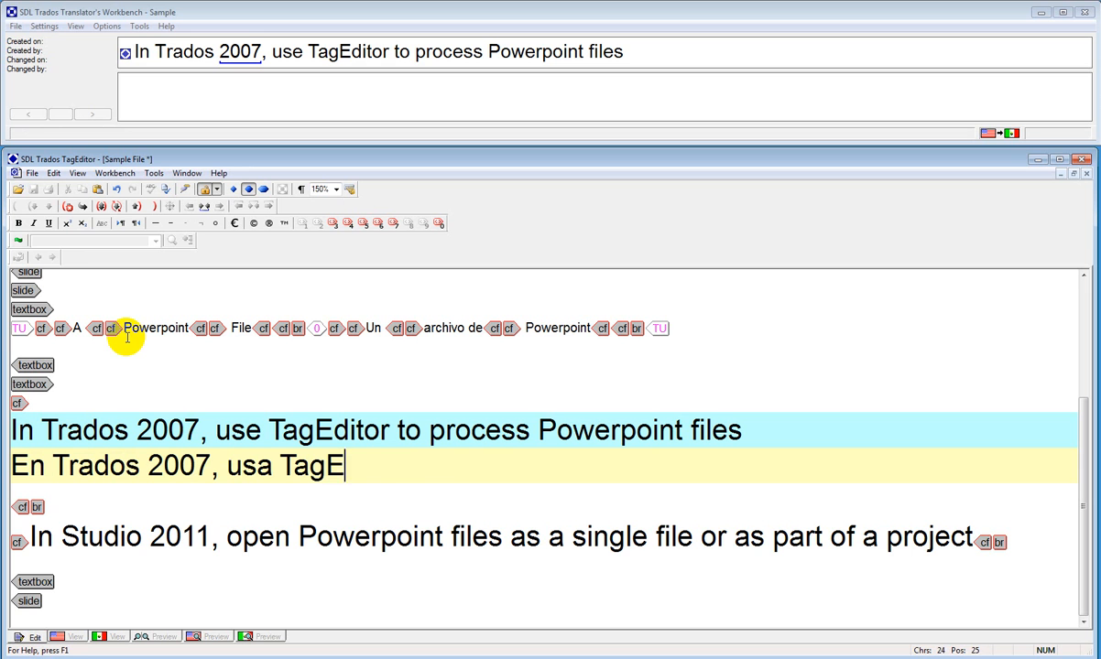
{"action": "type", "text": "ditor para procesar"}
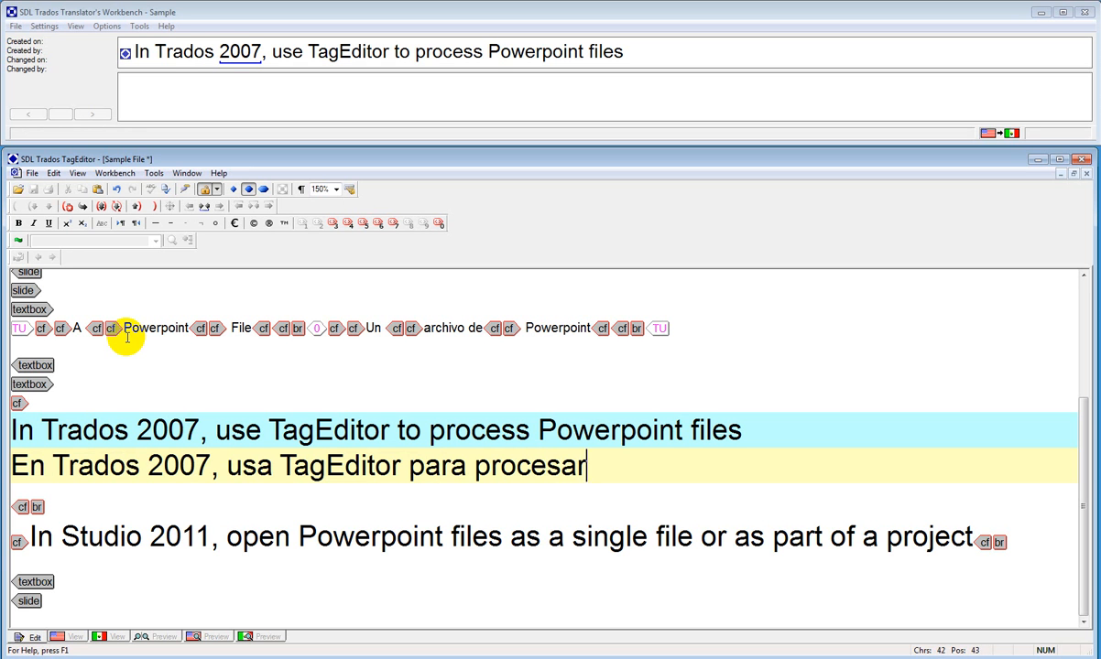
{"action": "type", "text": " archivos de Po"}
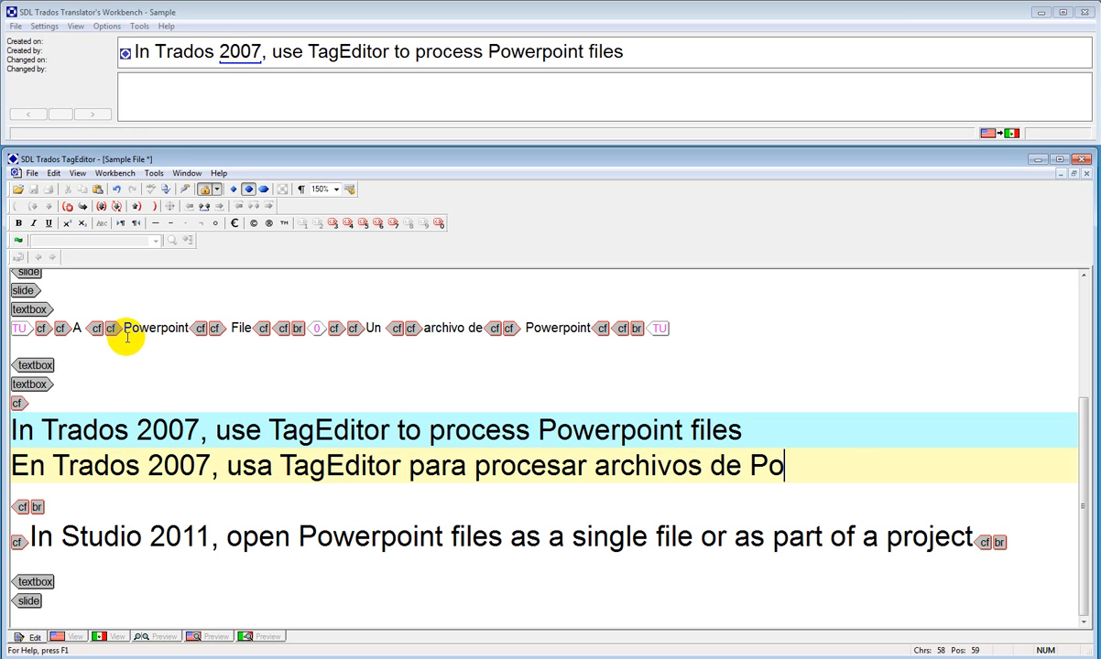
{"action": "type", "text": "werpoint."}
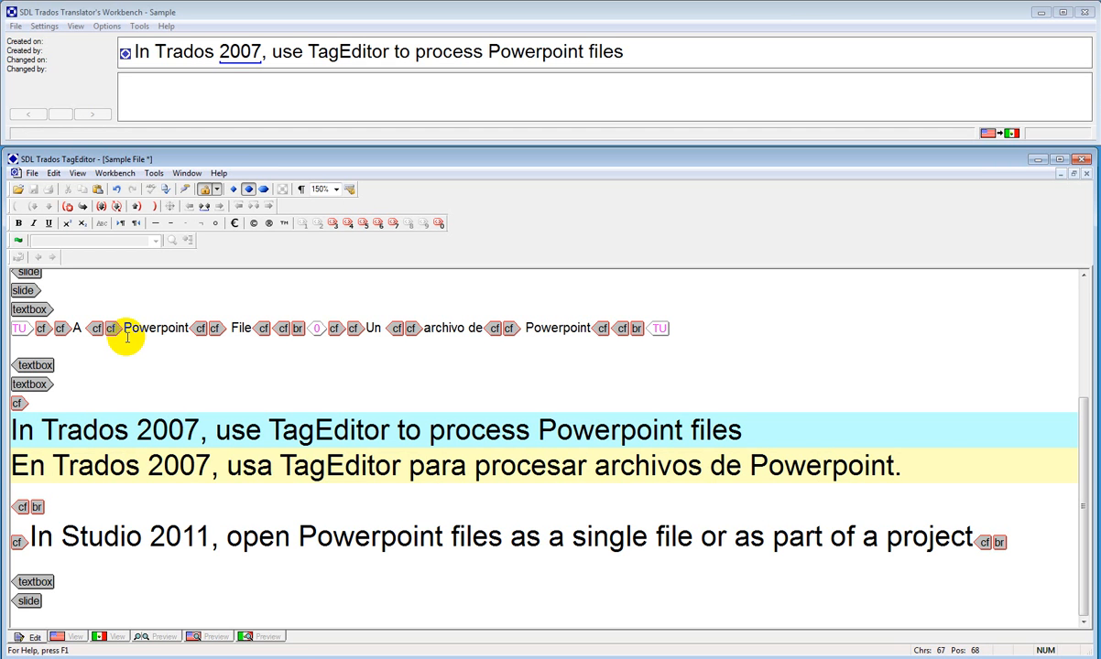
{"action": "key", "text": "alt+KP_Add"}
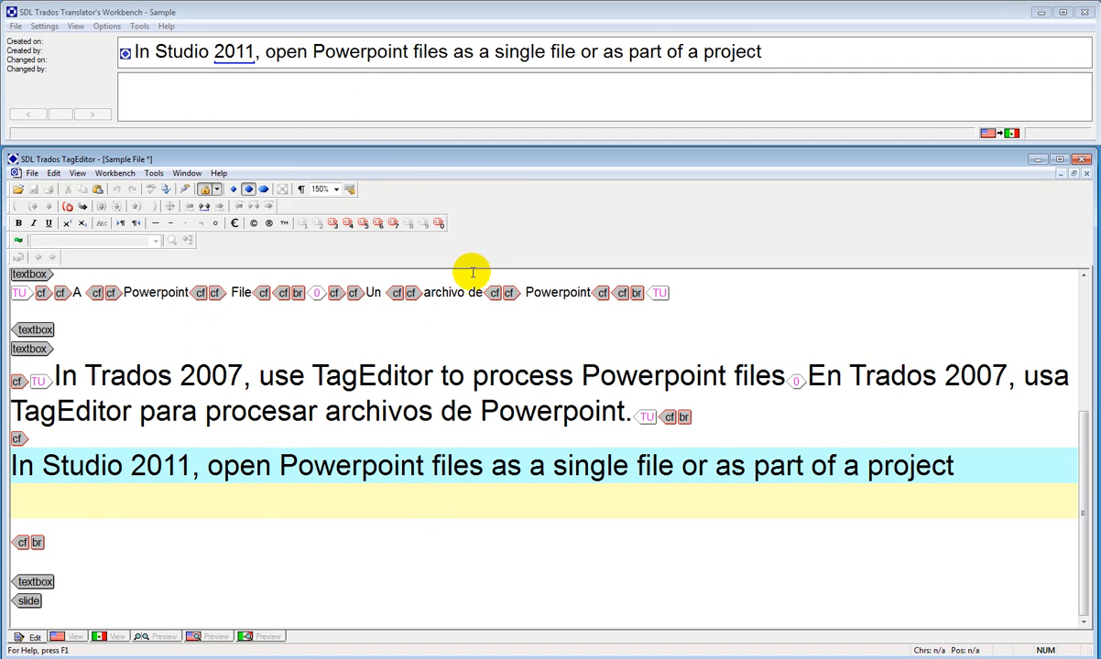
Close the "In Studio 2011" segment untranslated and save the bilingual document as "Sample File.pptx" in the Sample Files folder
{"action": "key", "text": "alt+Delete"}
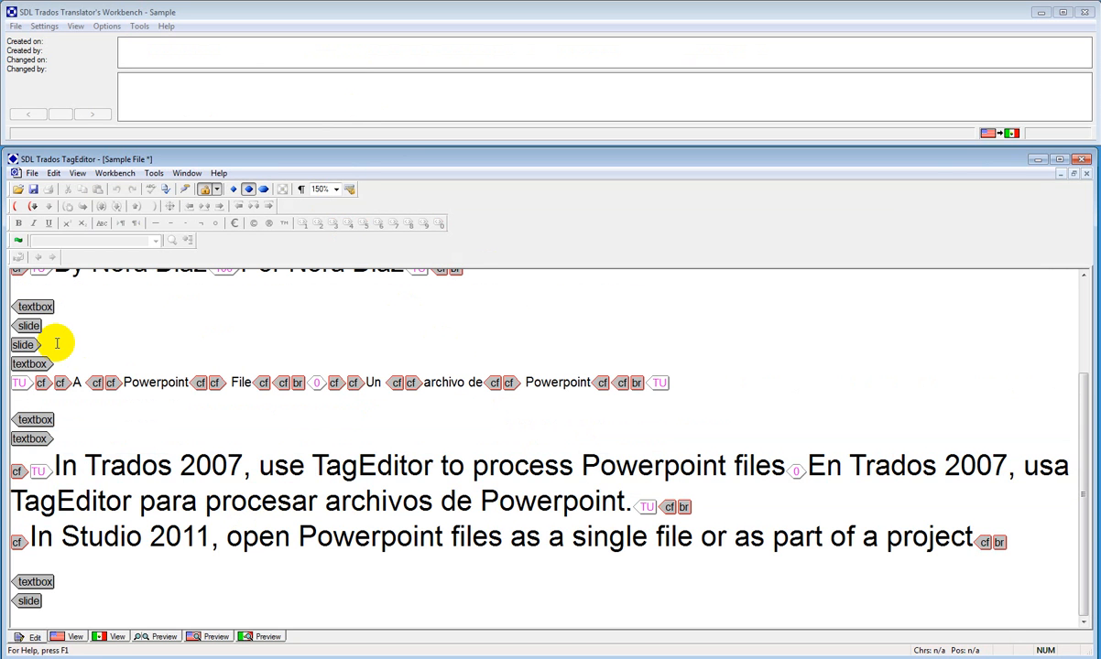
{"action": "left_click", "coordinate": [32, 174]}
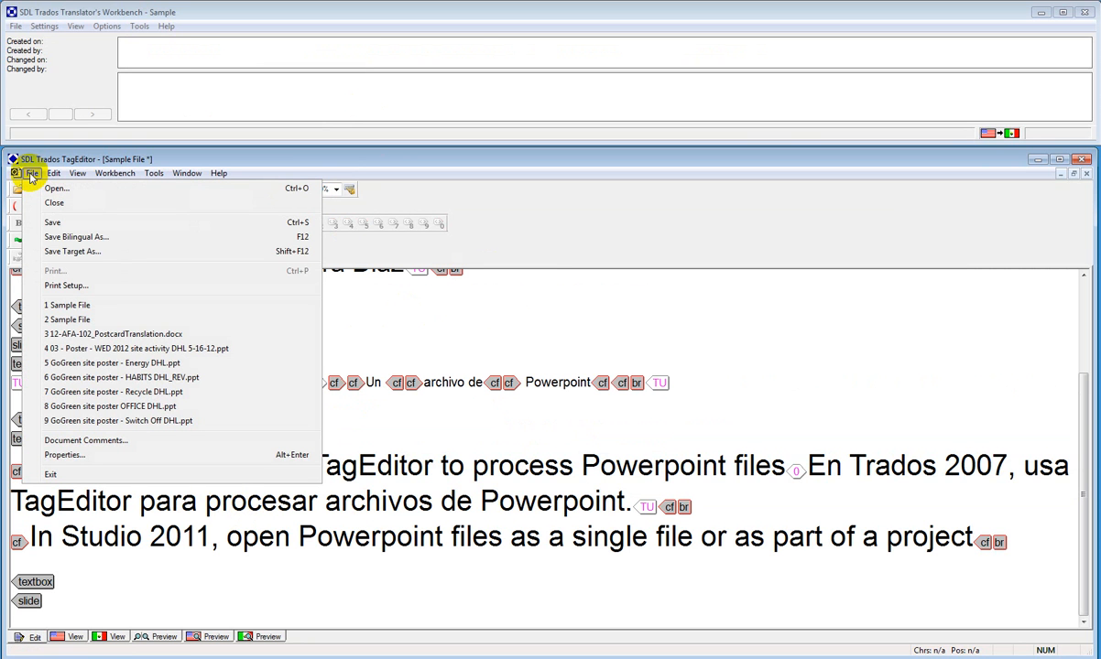
{"action": "left_click", "coordinate": [51, 238]}
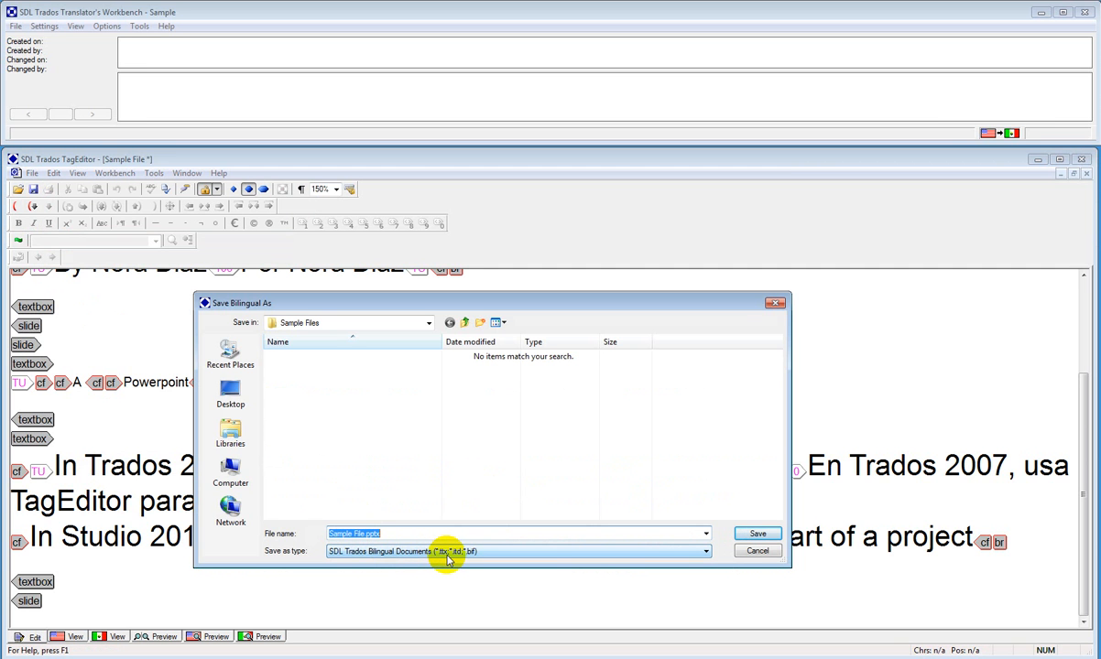
{"action": "left_click", "coordinate": [751, 533]}
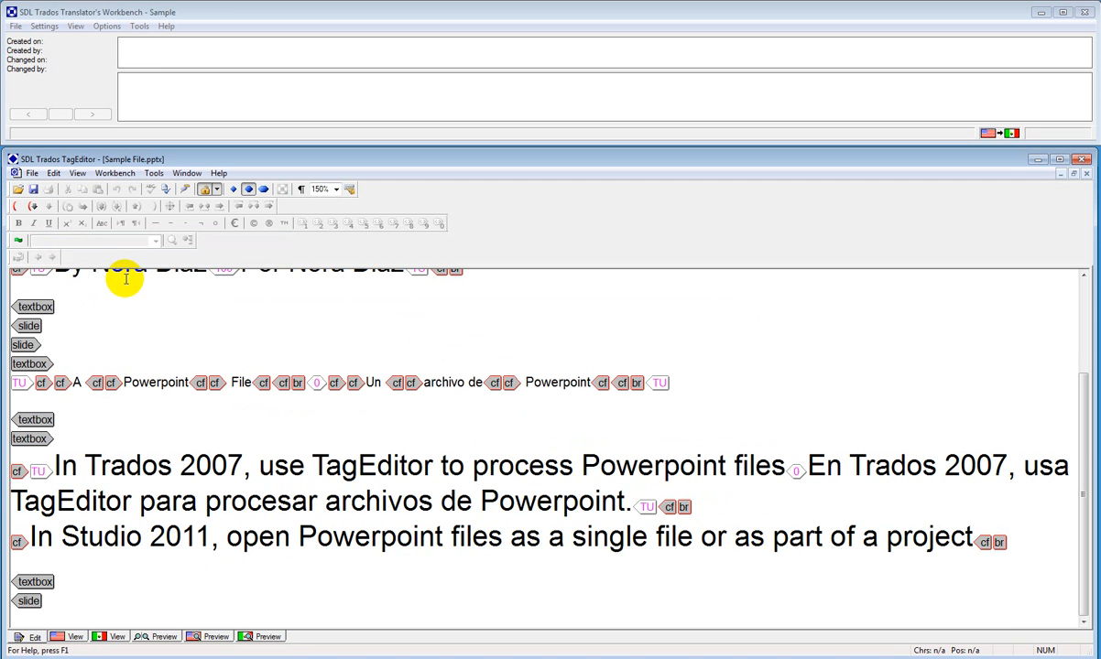
Save the target document as the PowerPoint 2007 file "Sample File_TagEditor_spa" in the Sample Files folder
{"action": "left_click", "coordinate": [32, 175]}
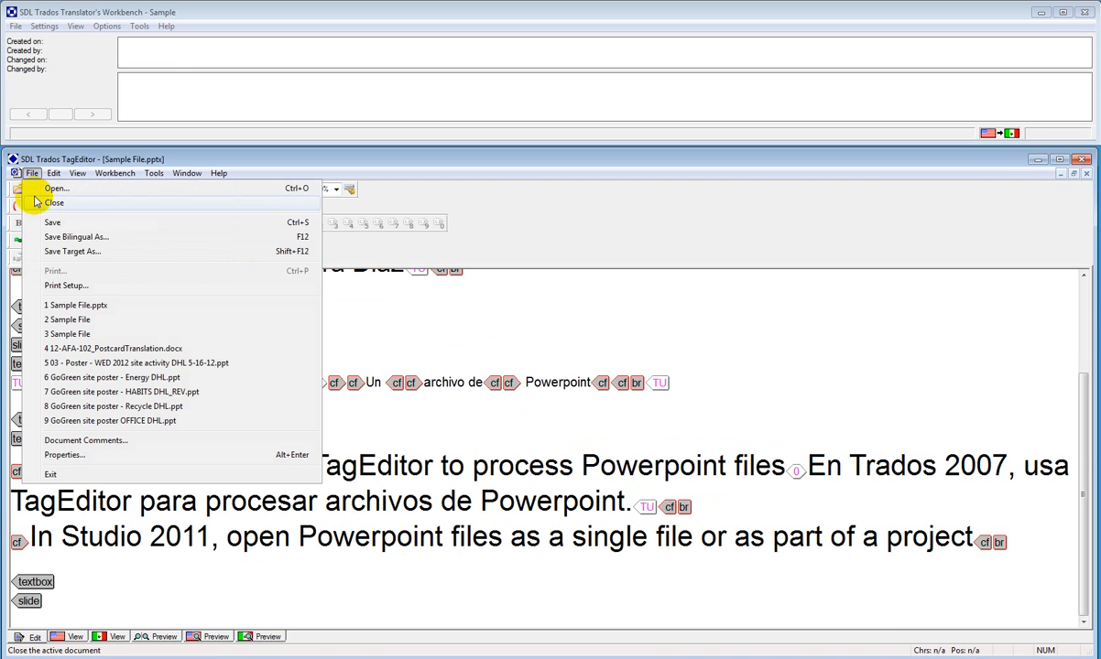
{"action": "left_click", "coordinate": [52, 253]}
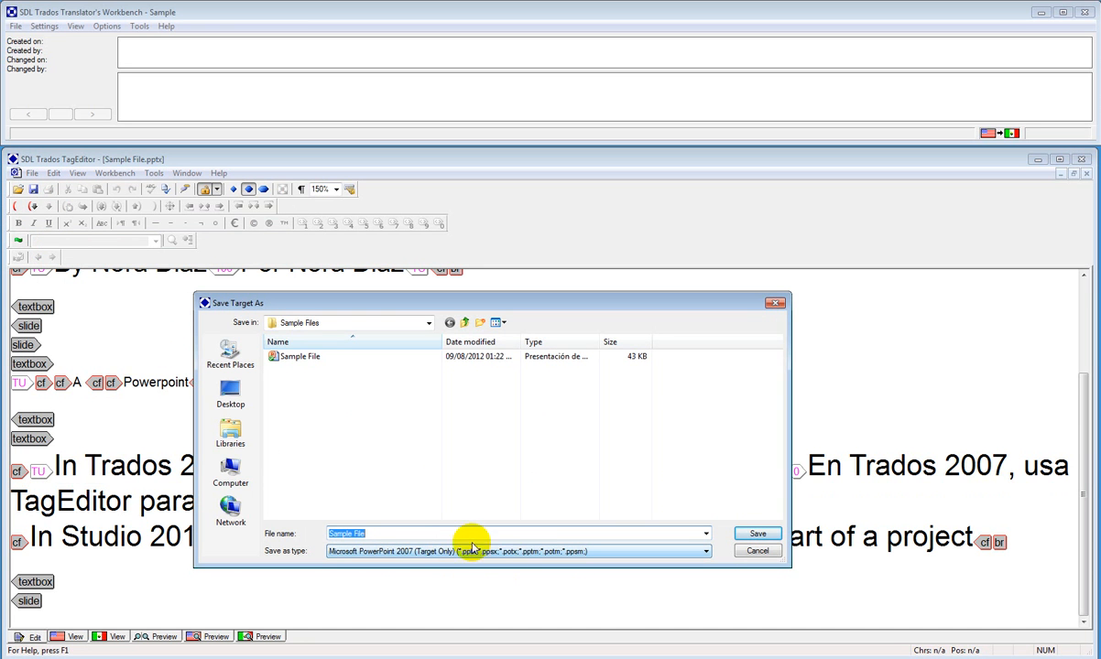
{"action": "left_click", "coordinate": [416, 534]}
{"action": "type", "text": "_TagEditor"}
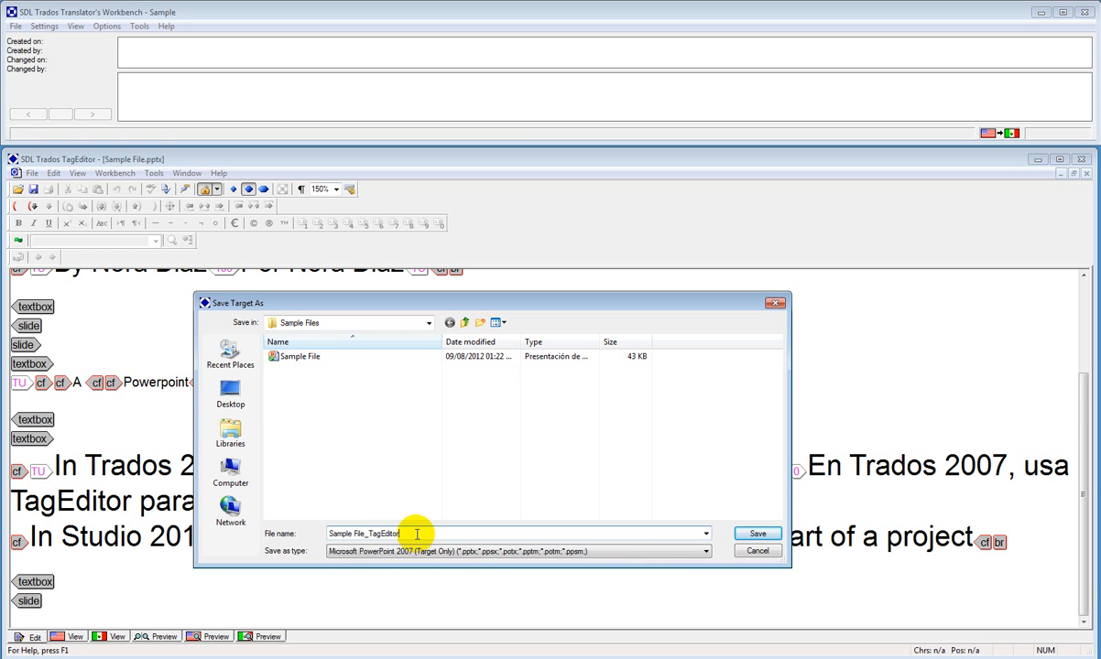
{"action": "type", "text": "_spa"}
{"action": "key", "text": "Return"}
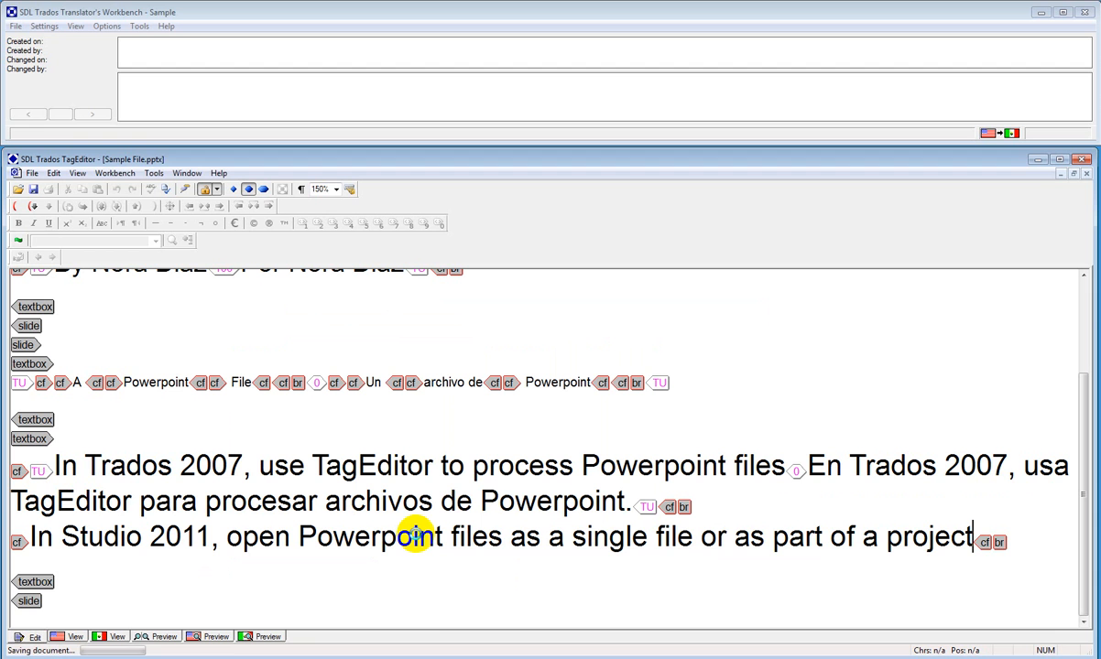
Switch to the Sample Files folder in Windows Explorer, select the bilingual "Sample File.pptx" and widen the window to show the file sizes
{"action": "left_click", "coordinate": [506, 658]}
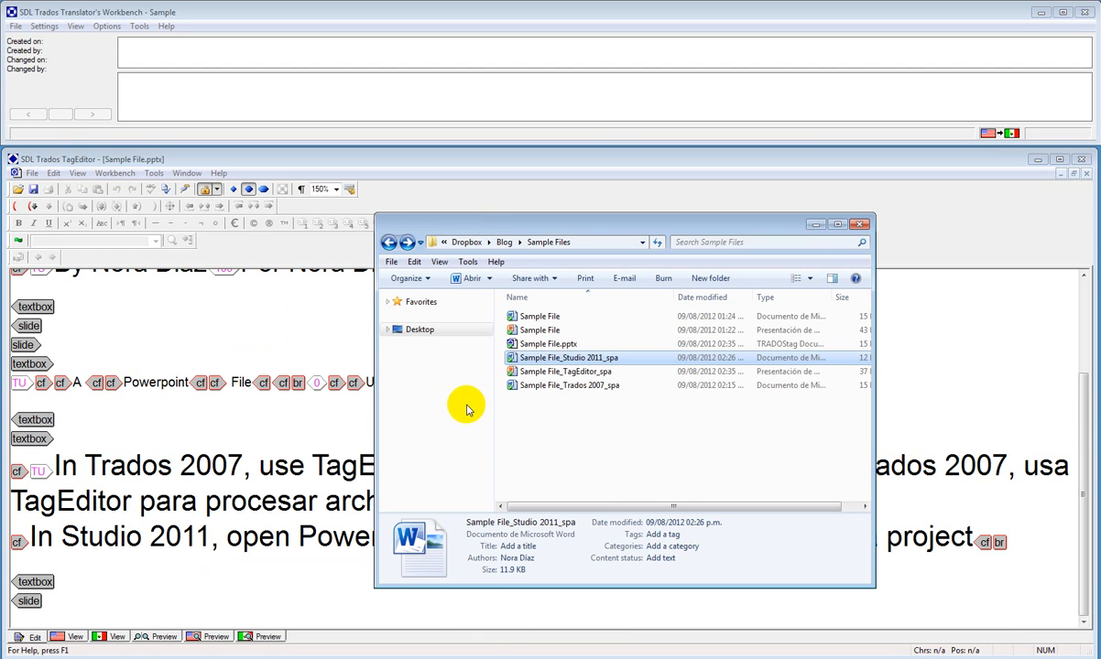
{"action": "left_click", "coordinate": [531, 344]}
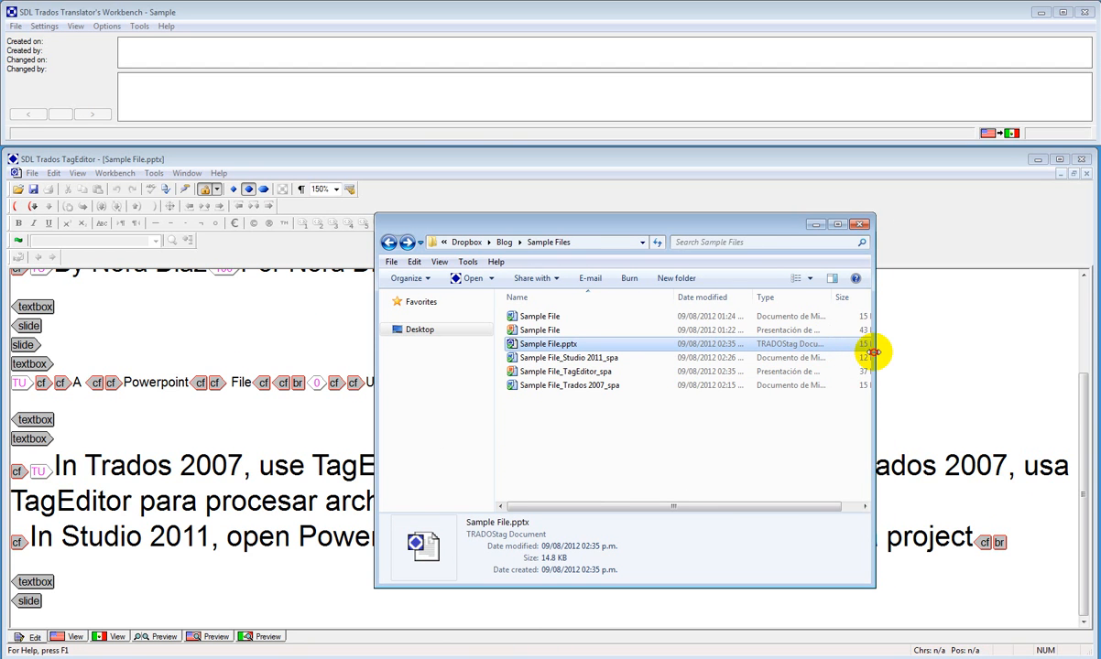
{"action": "left_click_drag", "start_coordinate": [874, 352], "coordinate": [934, 352]}
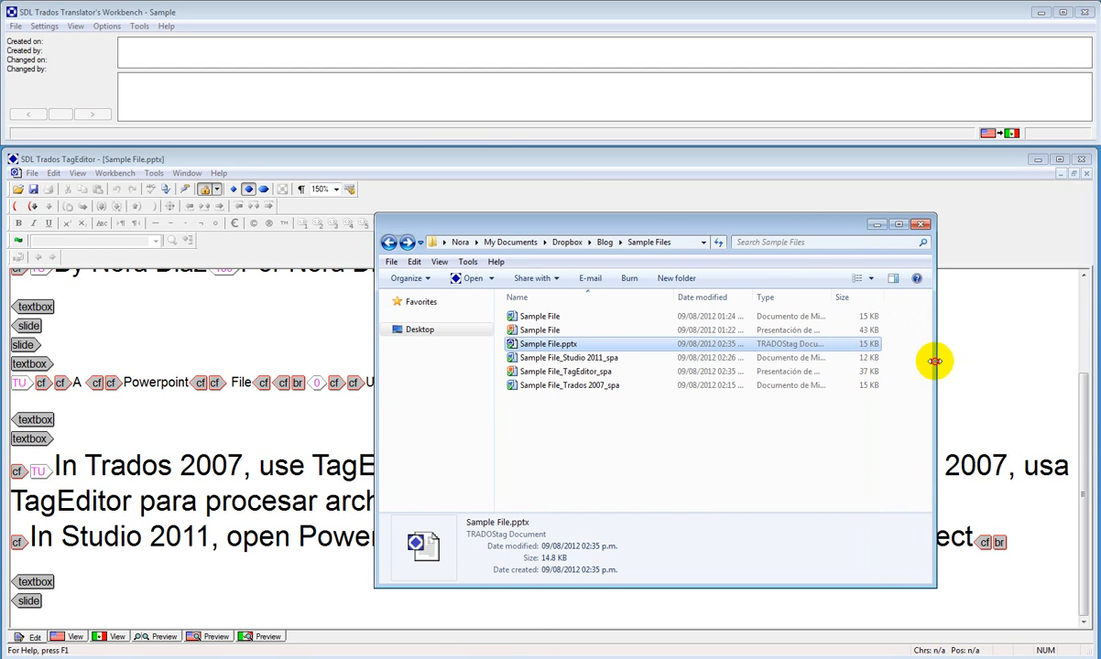
Open "Sample File_TagEditor_spa" in PowerPoint and check the translated text on the second slide
{"action": "left_click", "coordinate": [565, 373]}
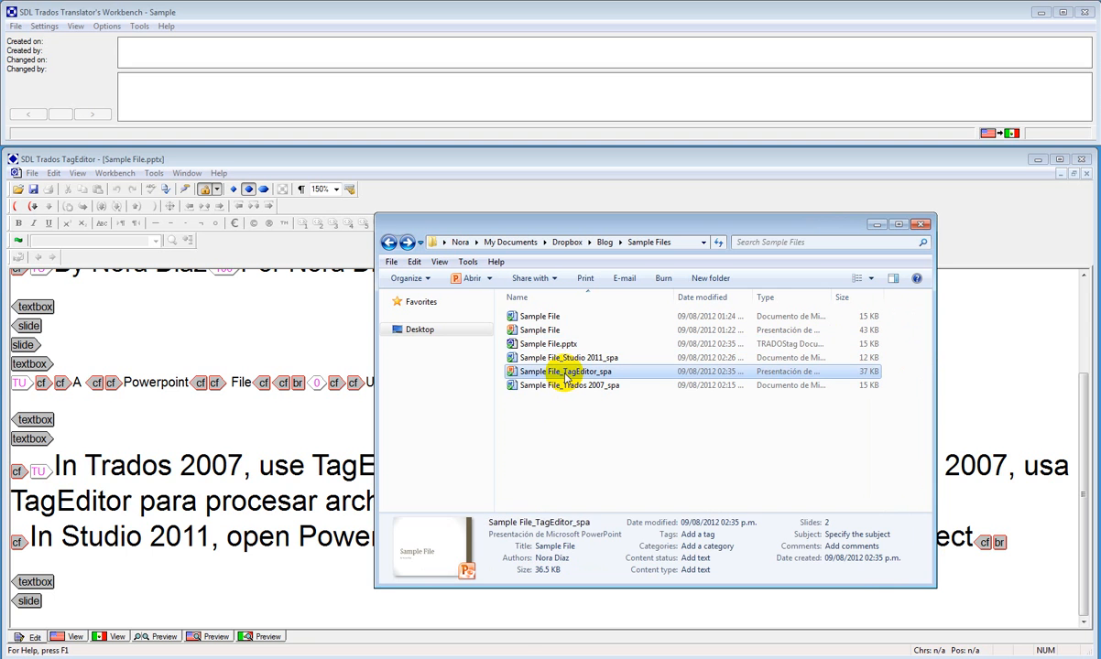
{"action": "double_click", "coordinate": [565, 374]}
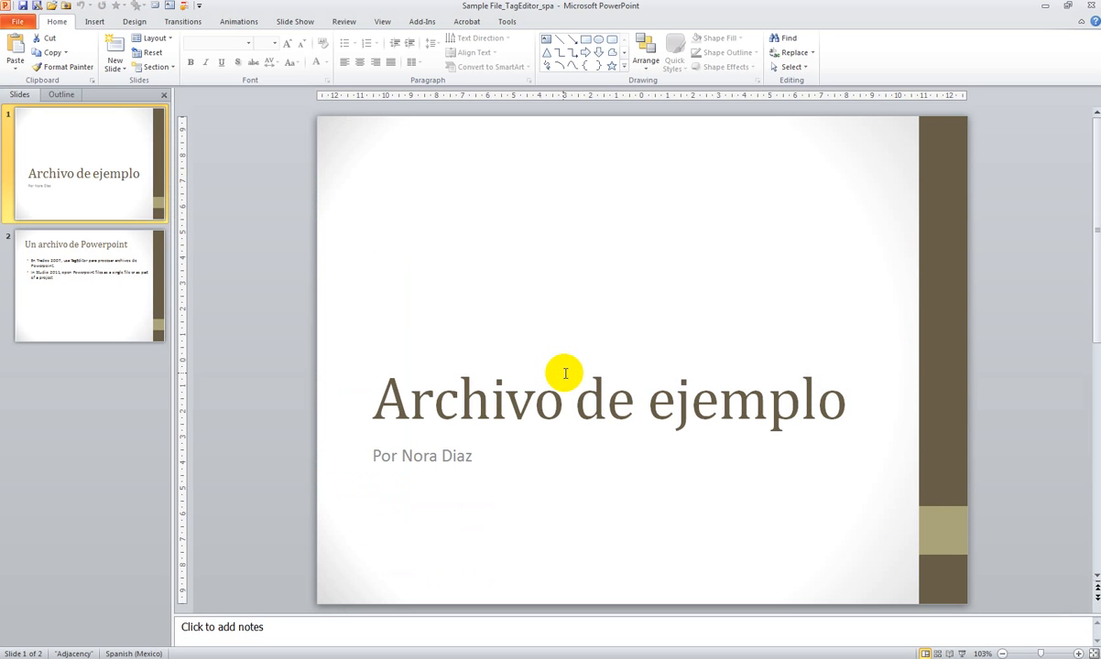
{"action": "left_click", "coordinate": [90, 306]}
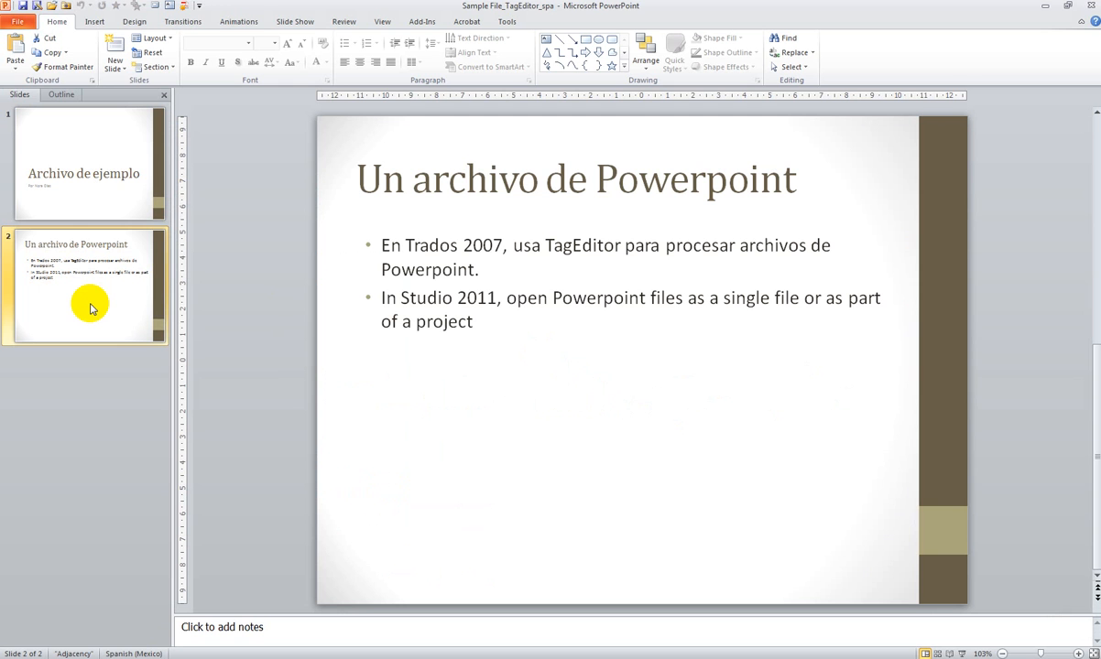